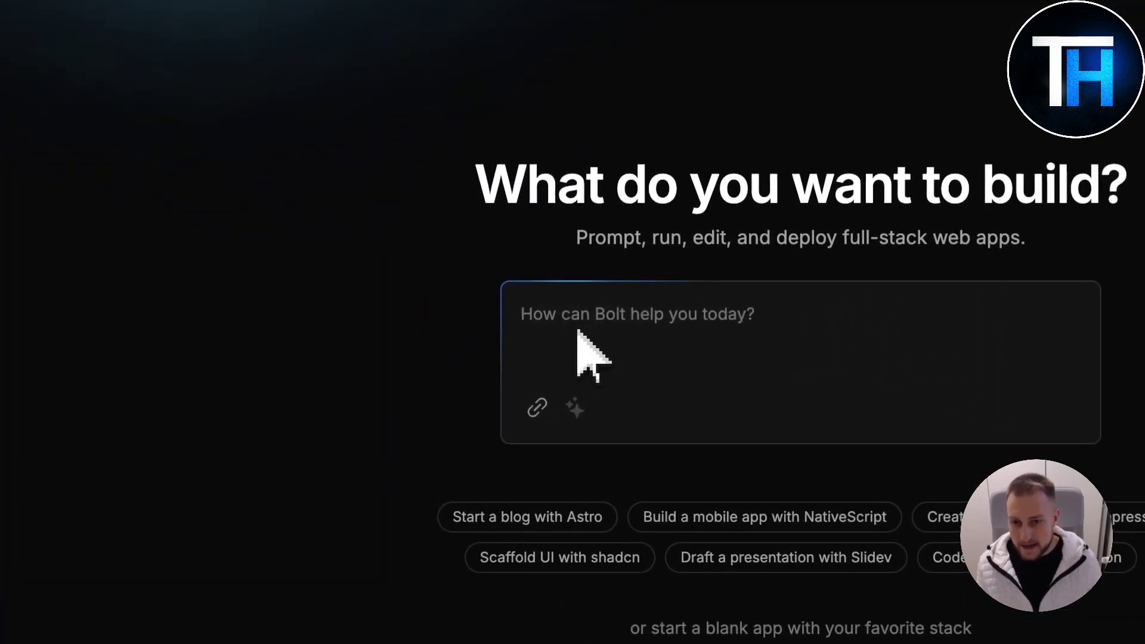
Step: Write 'i want to build an ecommerce website' in the prompt box and select the text
{"action": "left_click", "coordinate": [579, 331]}
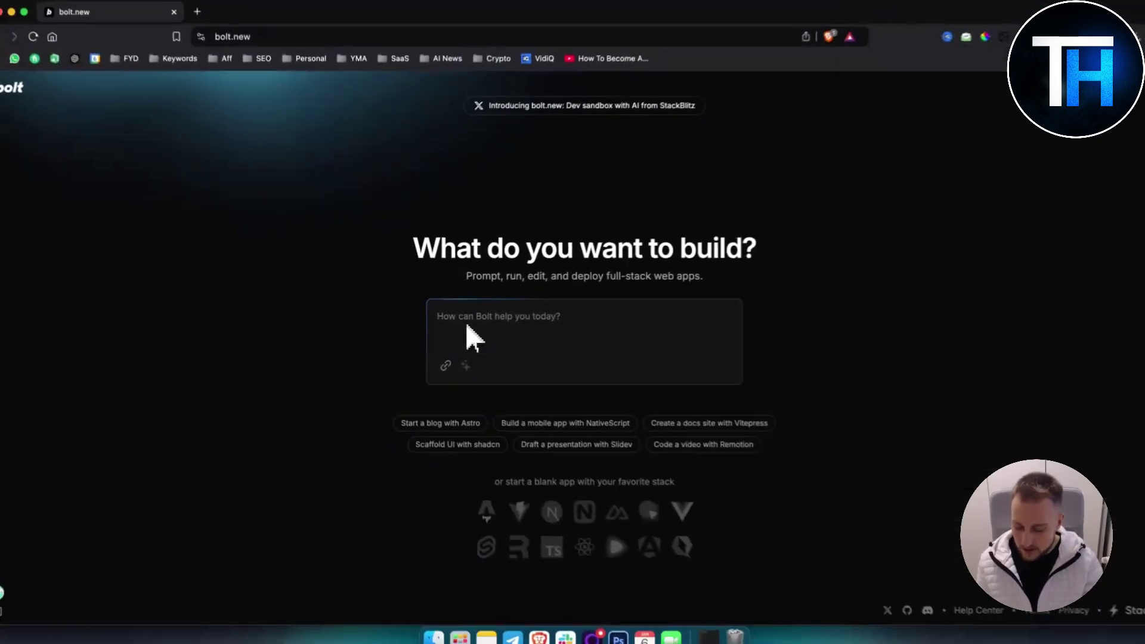
{"action": "type", "text": "i want t"}
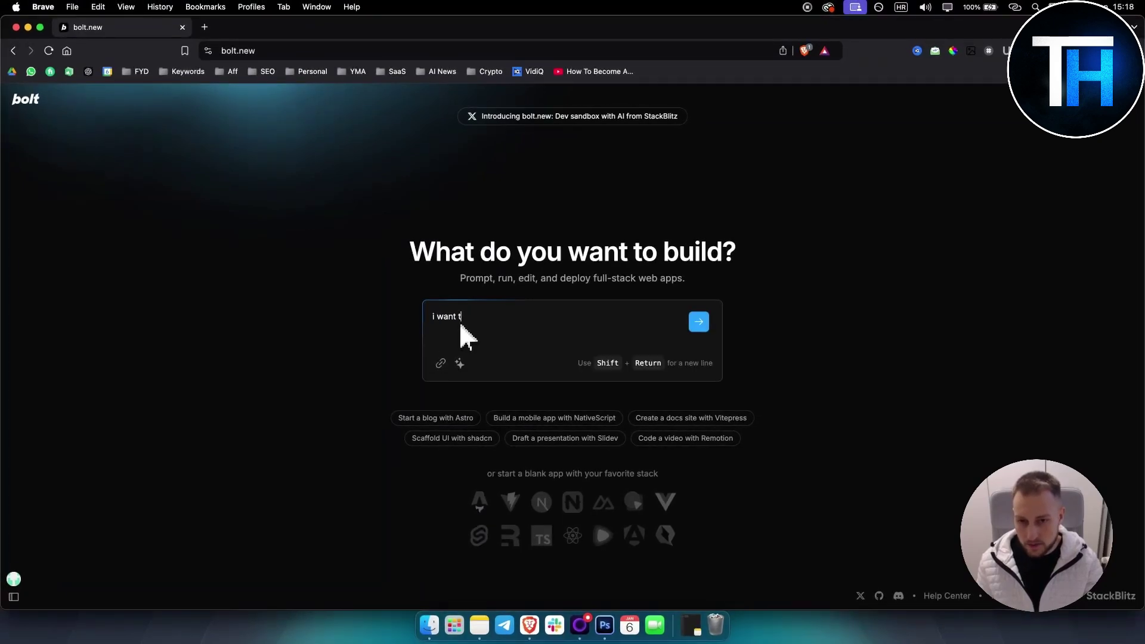
{"action": "type", "text": "o build an eco"}
{"action": "key", "text": "BackSpace"}
{"action": "type", "text": "ld an ecommerce"}
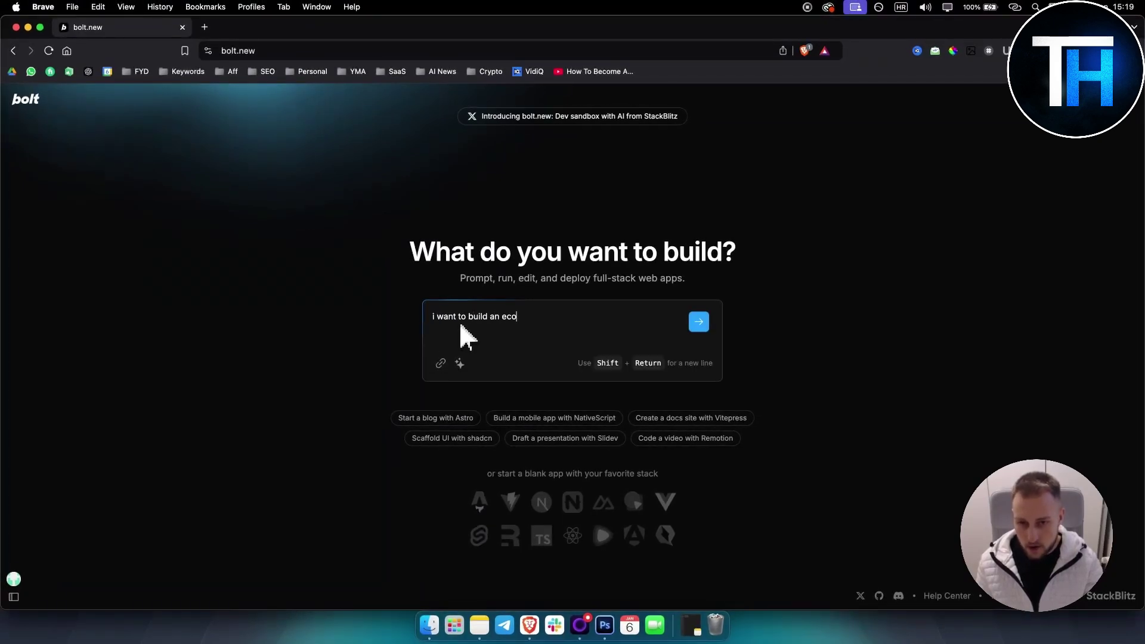
{"action": "type", "text": " website"}
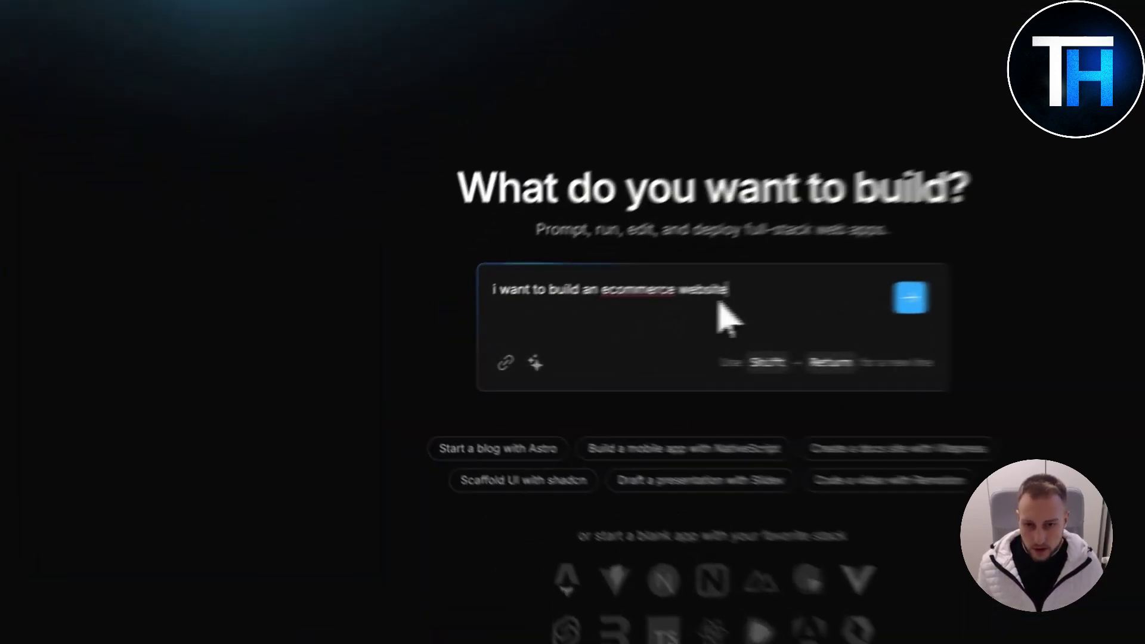
{"action": "left_click_drag", "start_coordinate": [584, 324], "coordinate": [430, 334]}
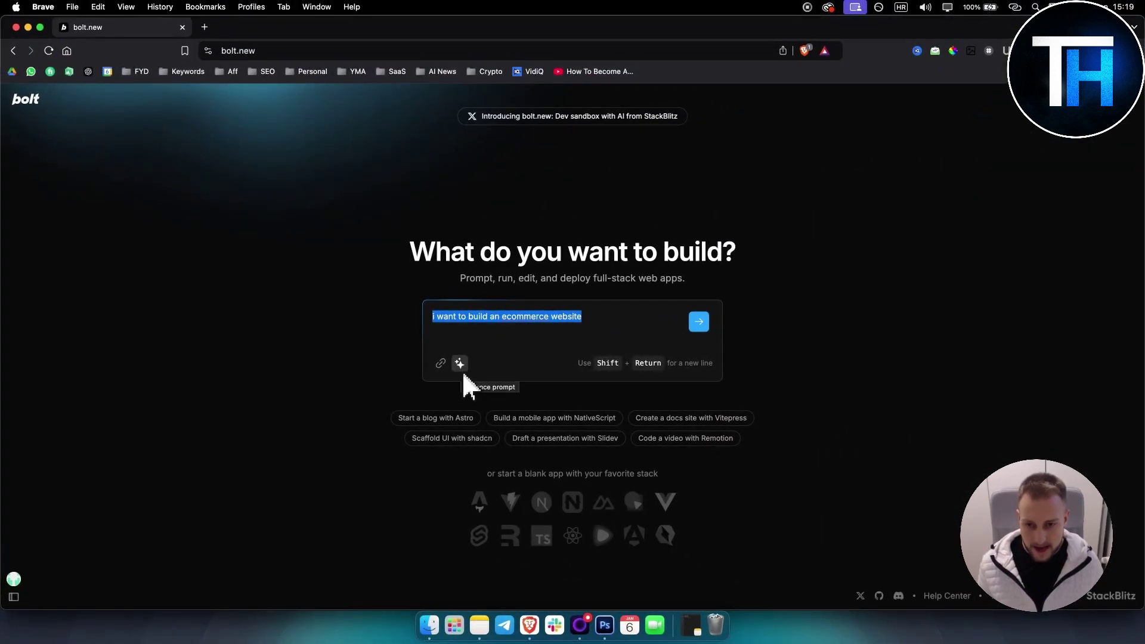
Step: Enhance the request into a detailed ecommerce plan prompt and send it to Bolt
{"action": "left_click", "coordinate": [462, 371]}
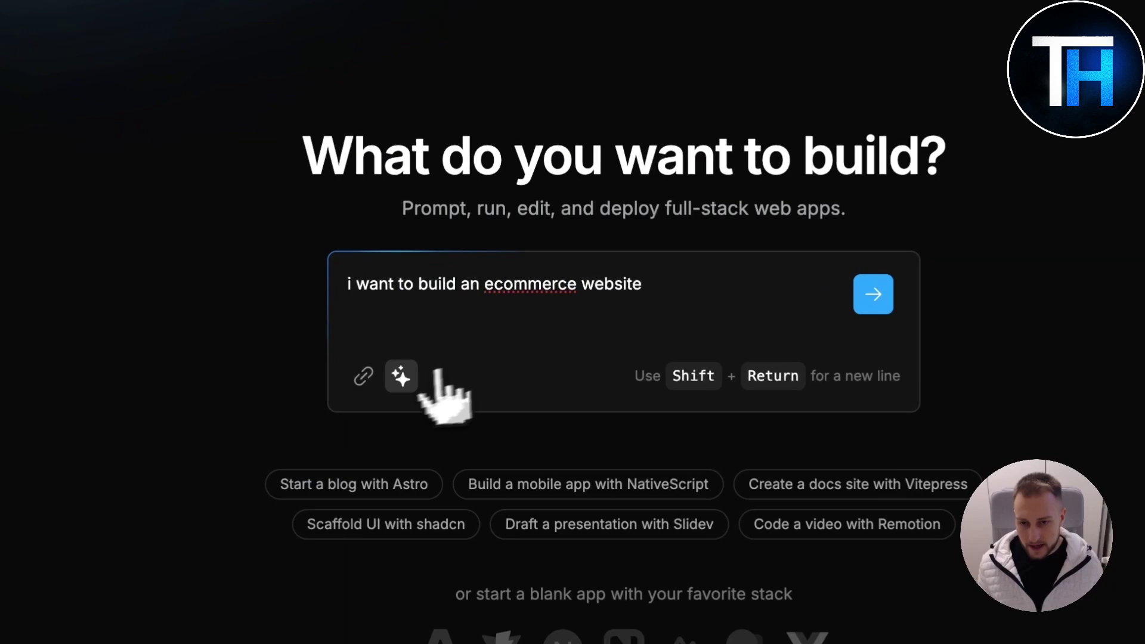
{"action": "left_click", "coordinate": [402, 374]}
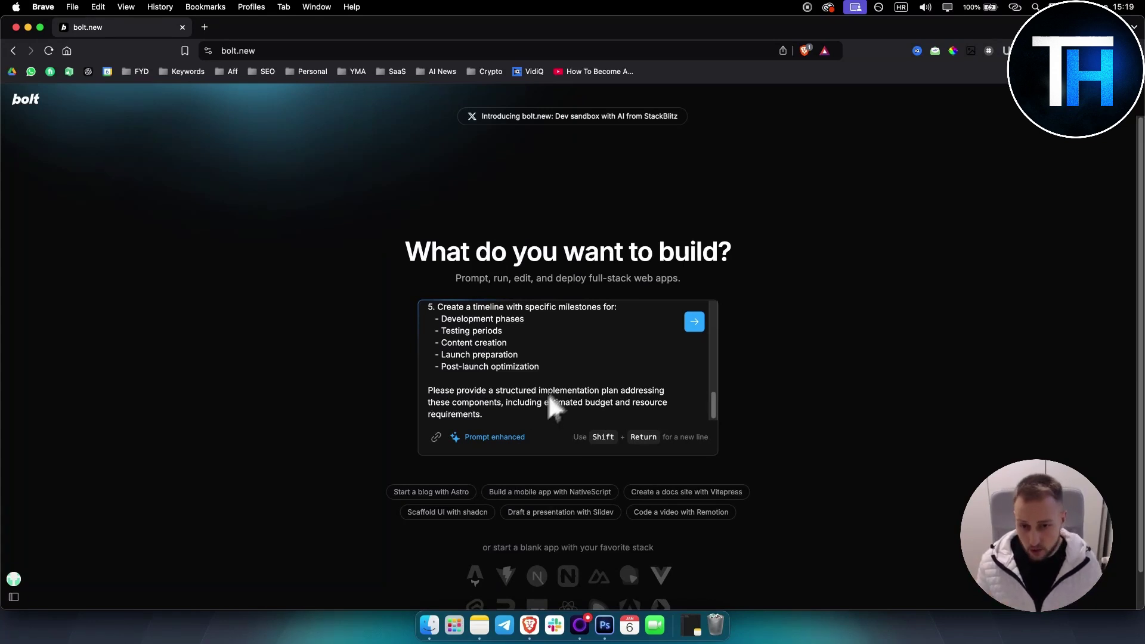
{"action": "left_click", "coordinate": [691, 325]}
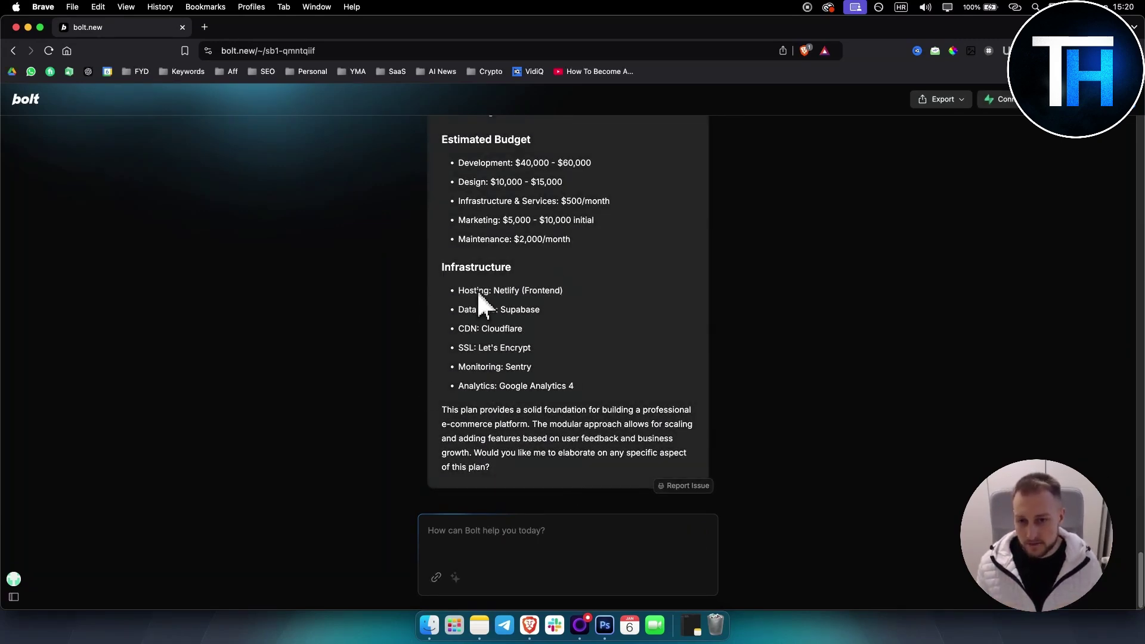
{"action": "left_click_drag", "start_coordinate": [454, 291], "coordinate": [554, 293]}
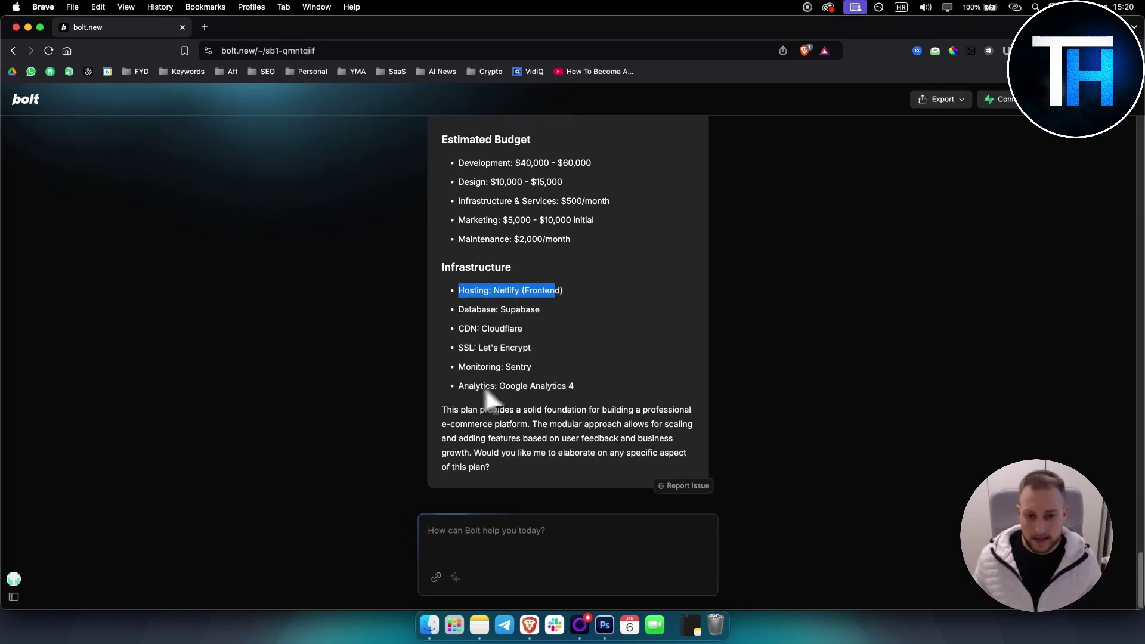
{"action": "left_click", "coordinate": [836, 349]}
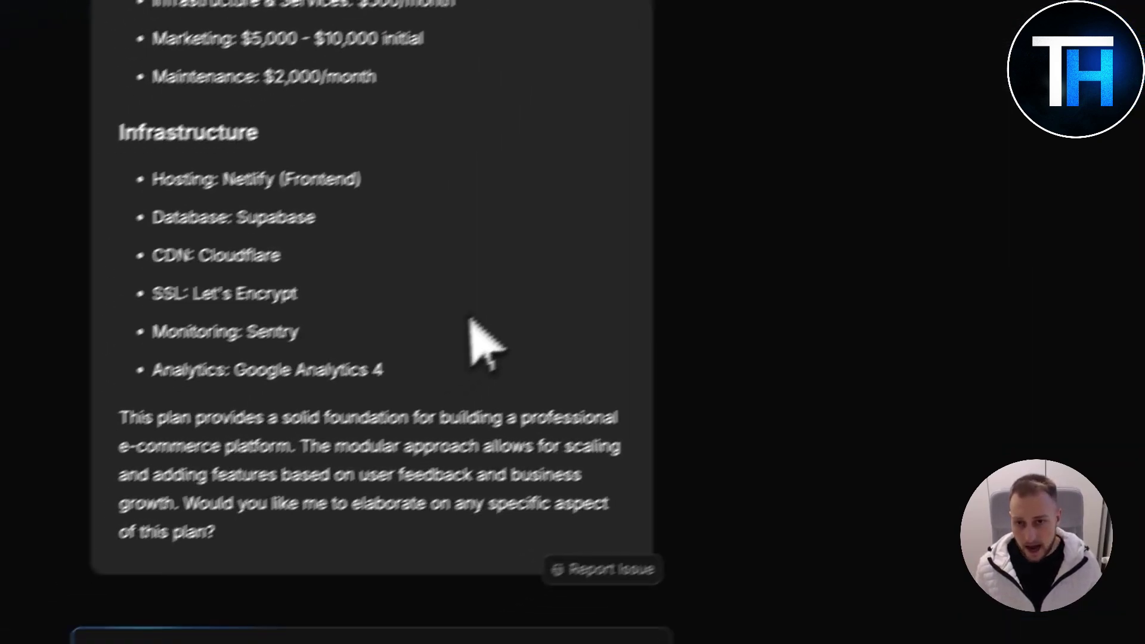
{"action": "scroll", "coordinate": [495, 357], "scroll_direction": "up", "scroll_amount": 10}
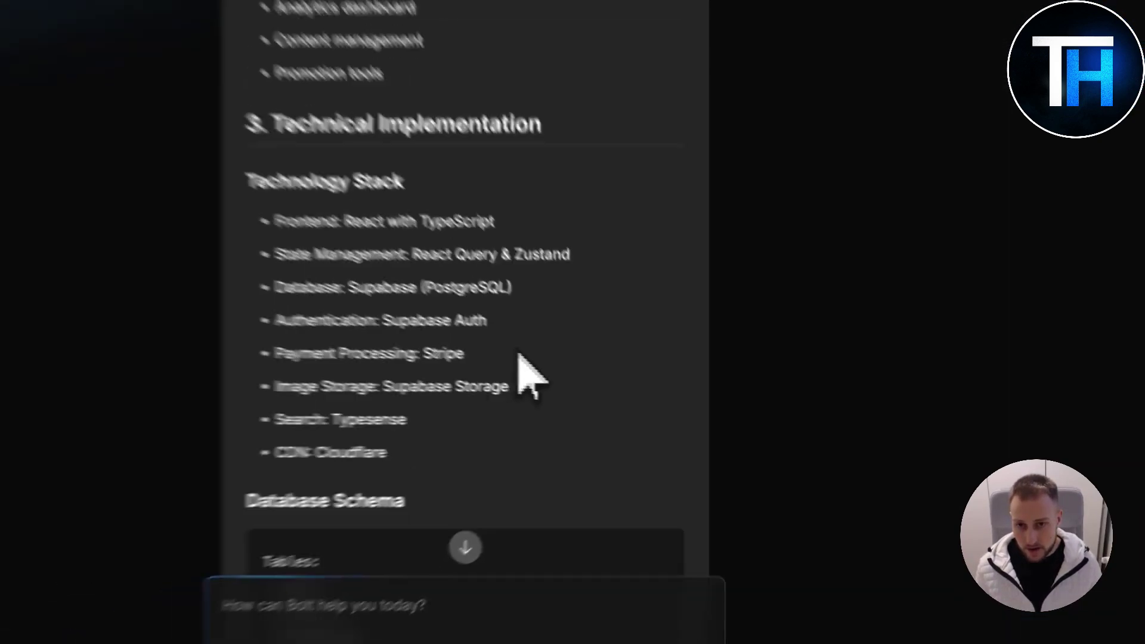
{"action": "scroll", "coordinate": [590, 385], "scroll_direction": "up", "scroll_amount": 15}
{"action": "scroll", "coordinate": [596, 391], "scroll_direction": "up", "scroll_amount": 10}
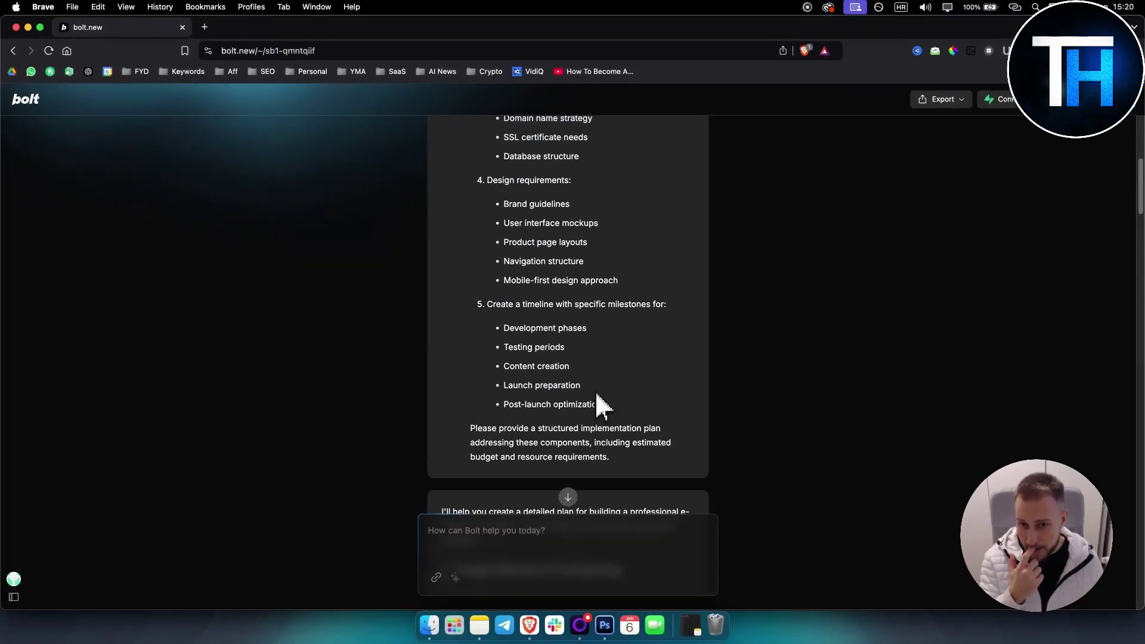
{"action": "scroll", "coordinate": [594, 391], "scroll_direction": "down", "scroll_amount": 6}
{"action": "scroll", "coordinate": [597, 396], "scroll_direction": "down", "scroll_amount": 3}
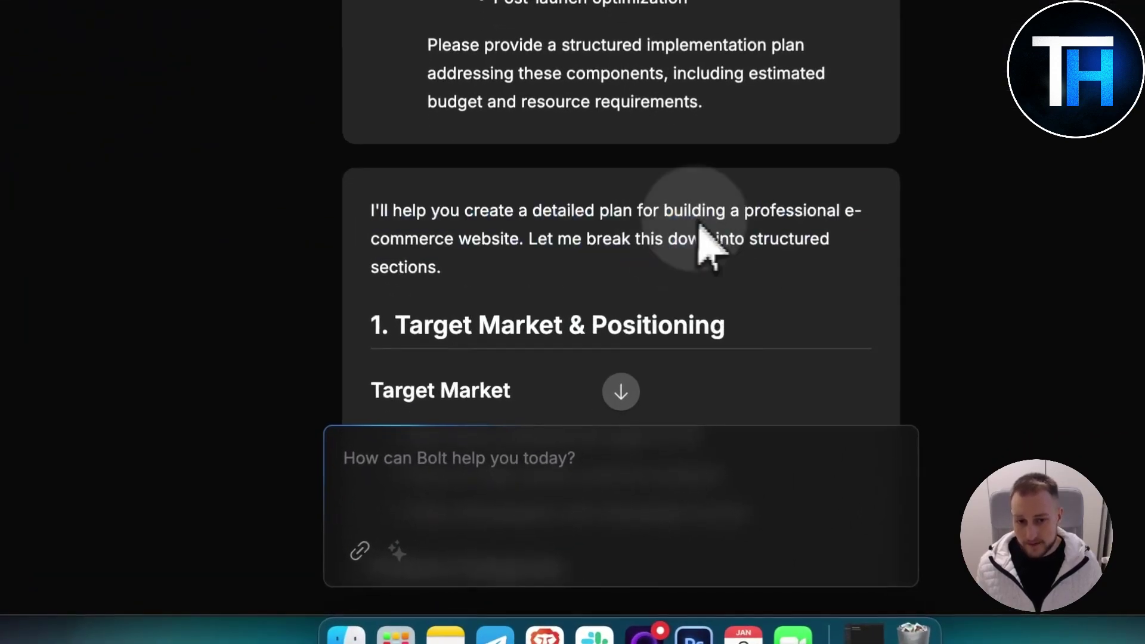
{"action": "scroll", "coordinate": [587, 446], "scroll_direction": "up", "scroll_amount": 12}
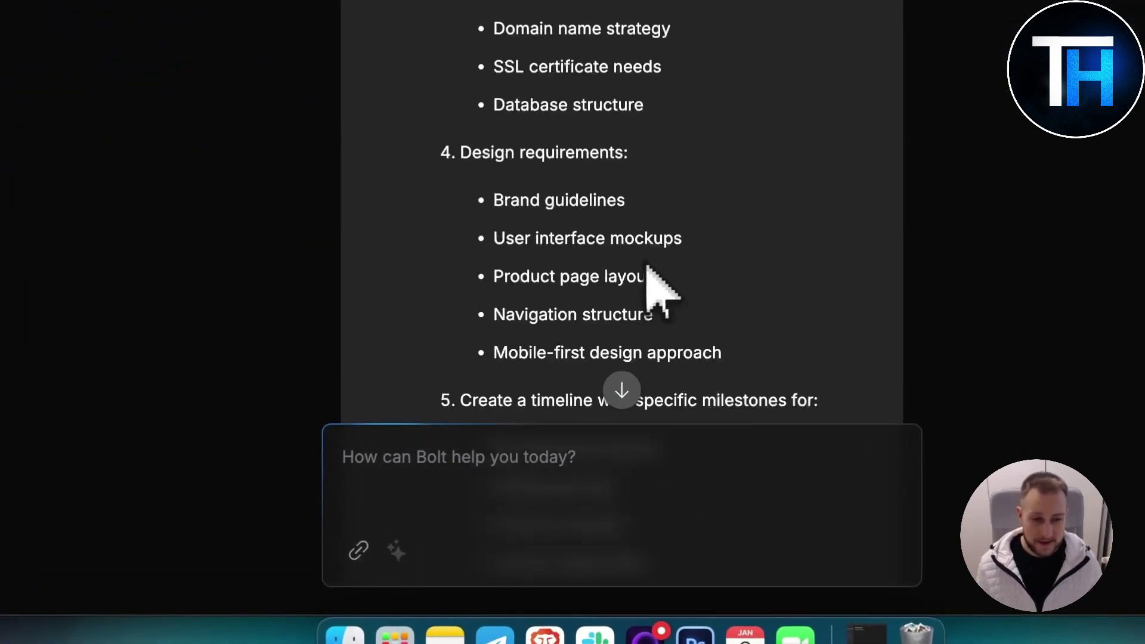
Step: Send 'now based on that information can you build an ecommerce website' to Bolt
{"action": "left_click", "coordinate": [495, 474]}
{"action": "type", "text": "now b"}
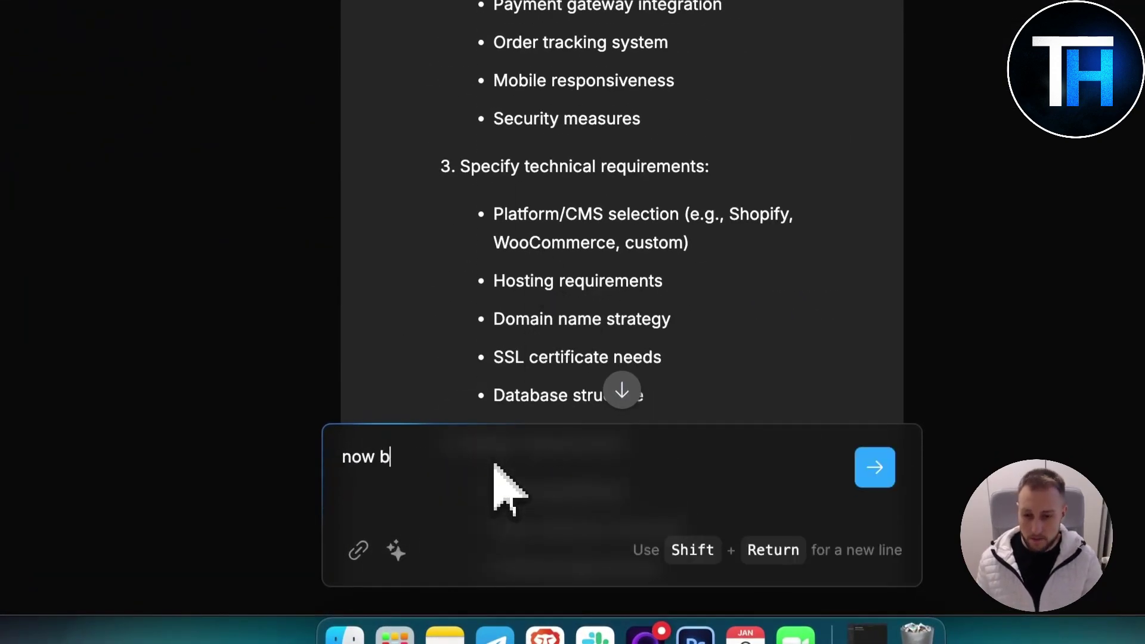
{"action": "type", "text": "ased on that inf"}
{"action": "type", "text": "ormation can you bui"}
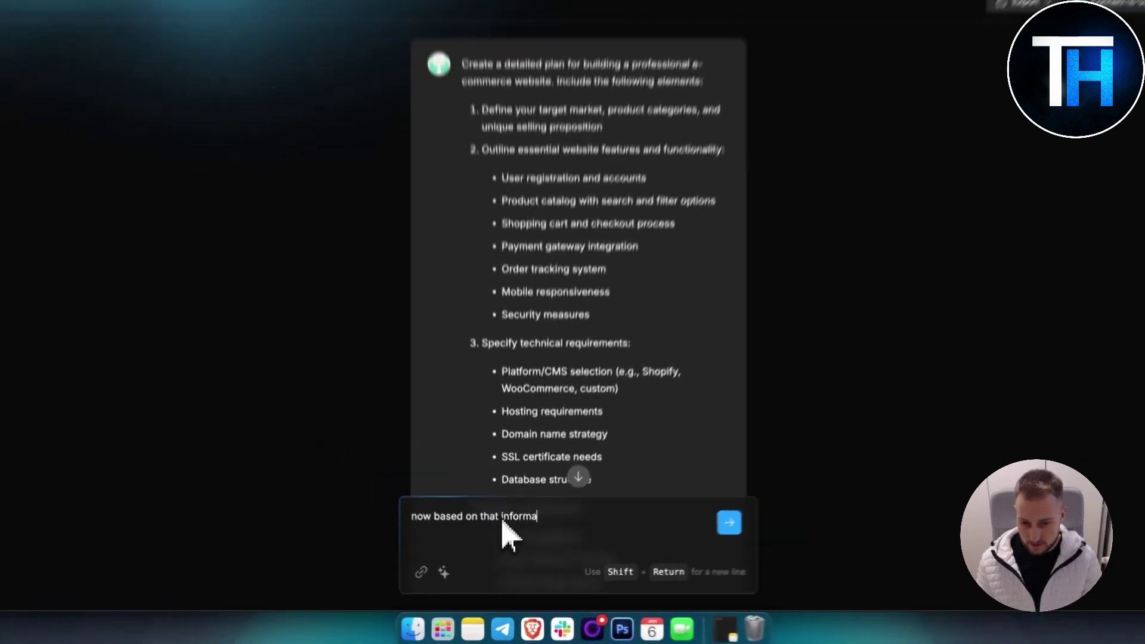
{"action": "type", "text": "ld a websit"}
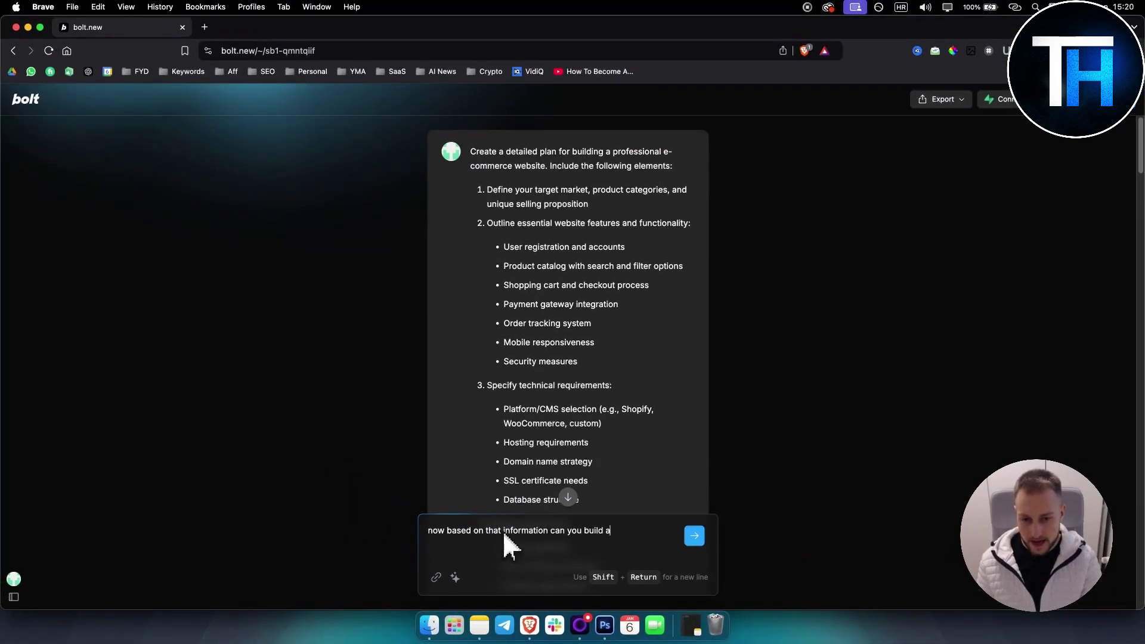
{"action": "key", "text": "BackSpace"}
{"action": "key", "text": "BackSpace"}
{"action": "key", "text": "BackSpace"}
{"action": "key", "text": "BackSpace"}
{"action": "key", "text": "BackSpace"}
{"action": "key", "text": "BackSpace"}
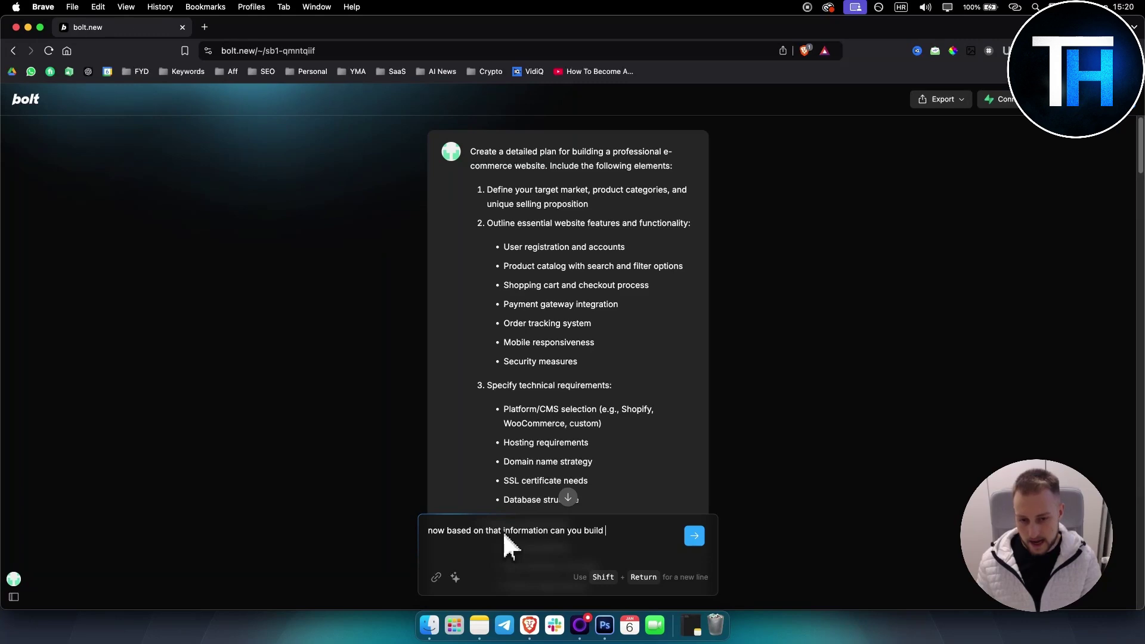
{"action": "type", "text": "n ecommerce website"}
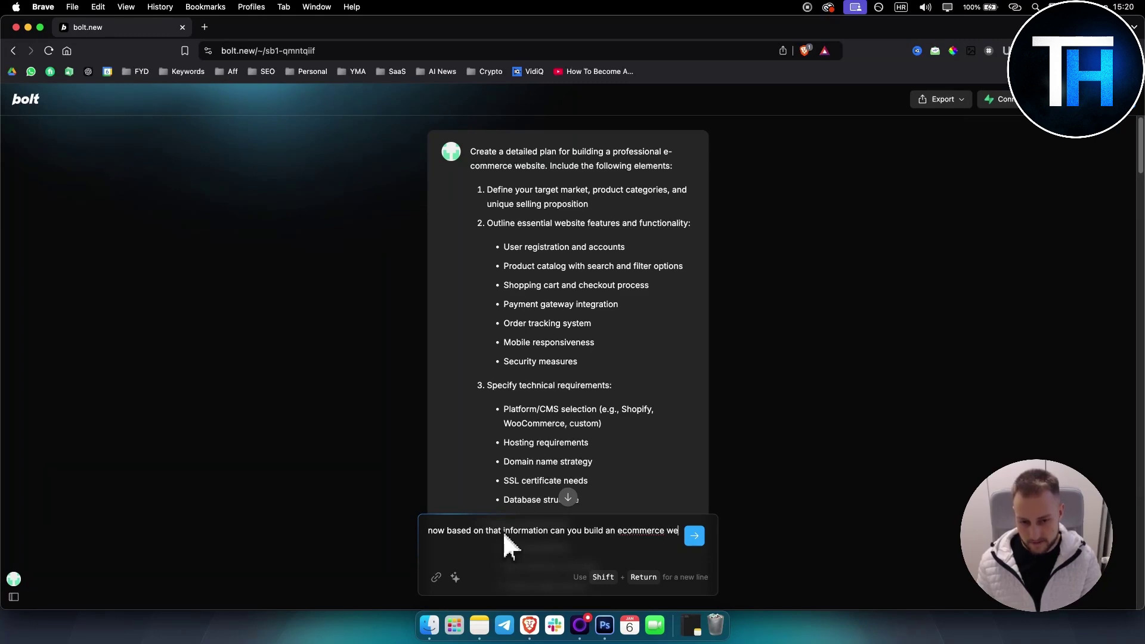
{"action": "key", "text": "Return"}
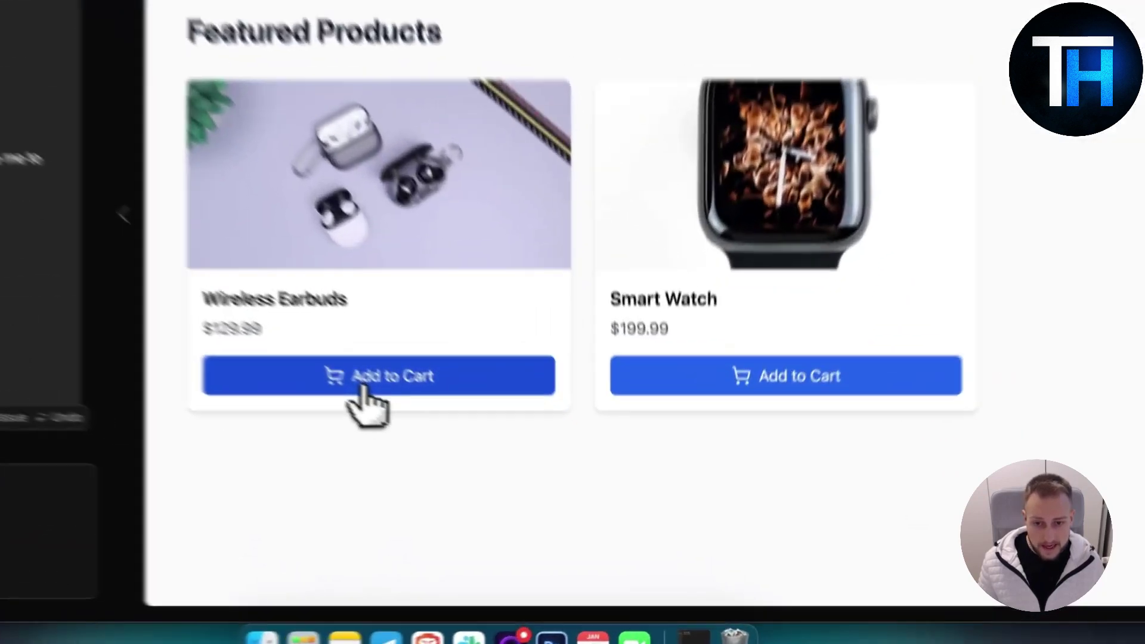
Step: Add Wireless Earbuds to the cart, then ask for more products and a more premium store look
{"action": "left_click", "coordinate": [501, 461]}
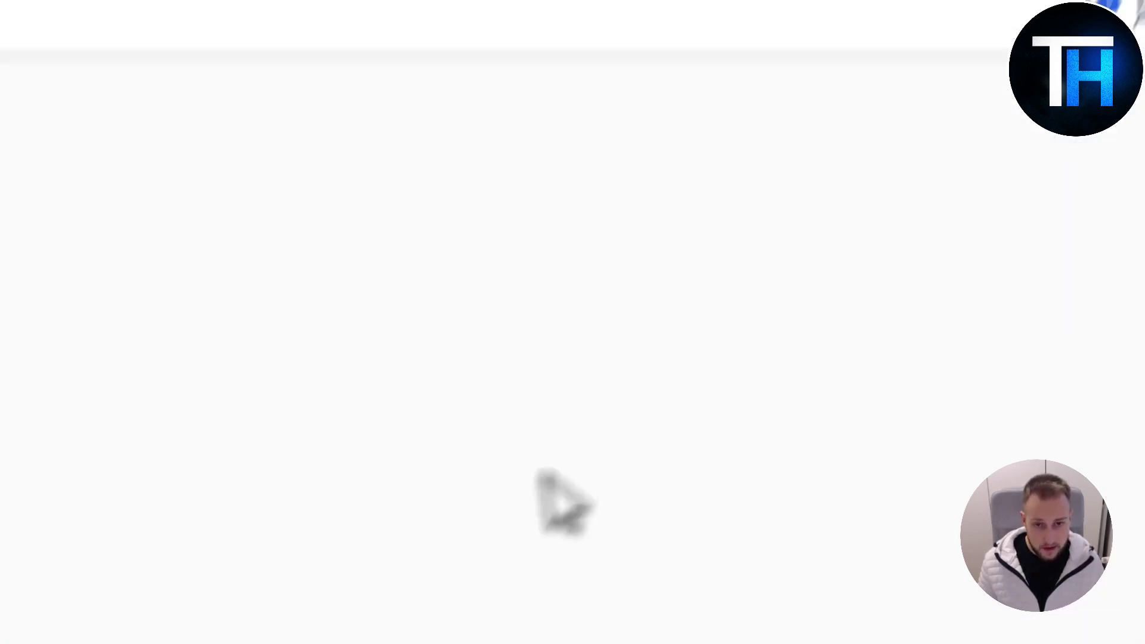
{"action": "left_click", "coordinate": [1027, 394]}
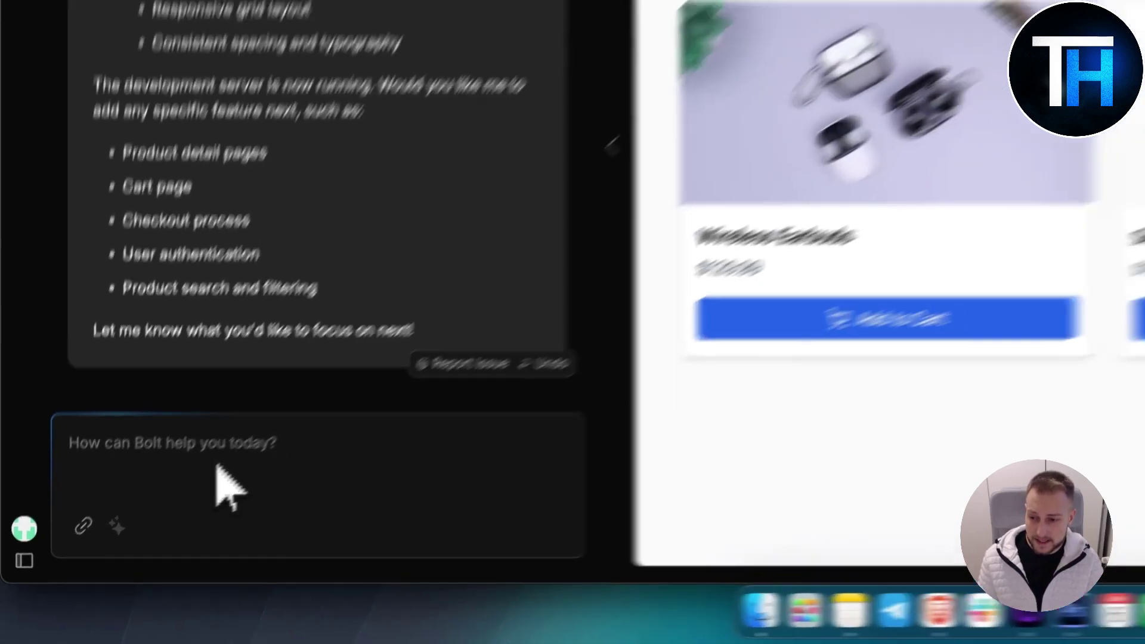
{"action": "type", "text": "can you add more produc"}
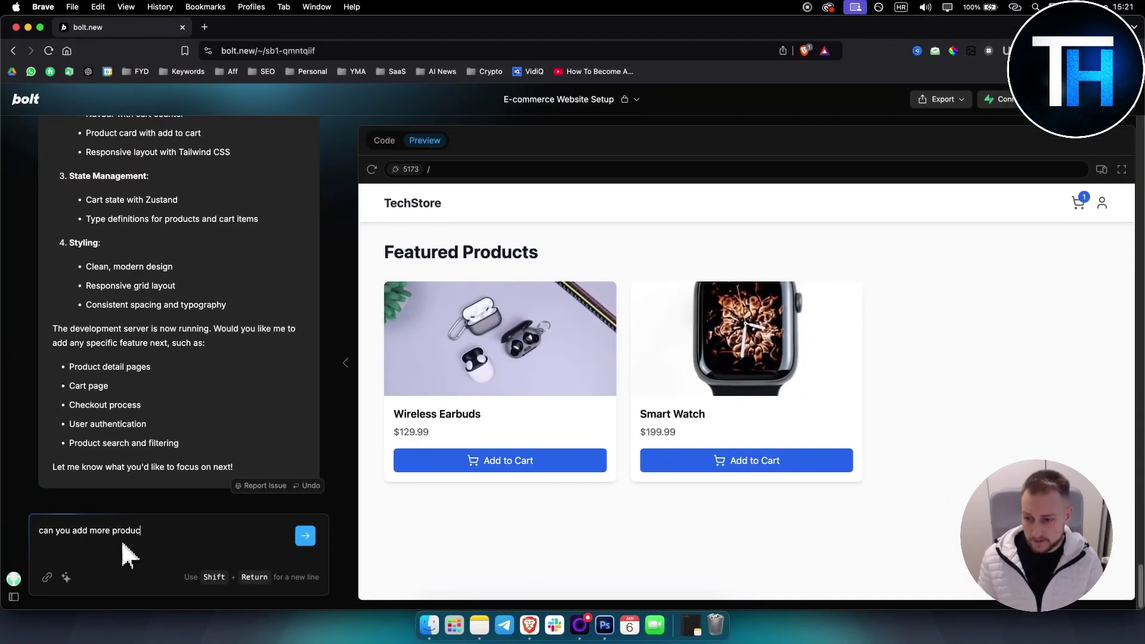
{"action": "type", "text": "ts and can yo"}
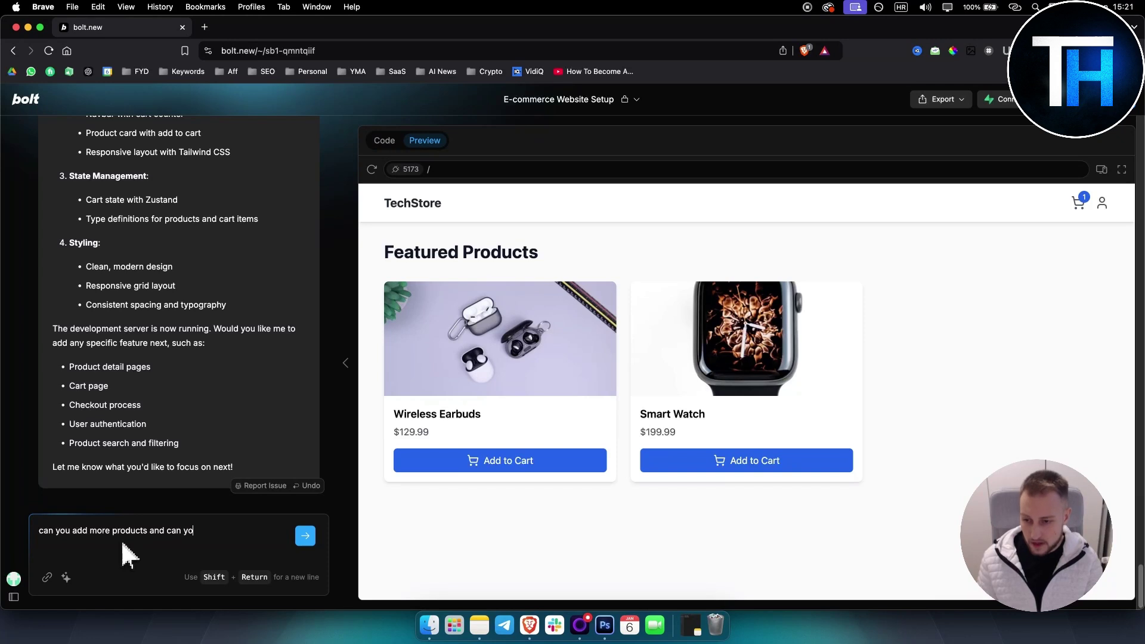
{"action": "type", "text": "u make this sto"}
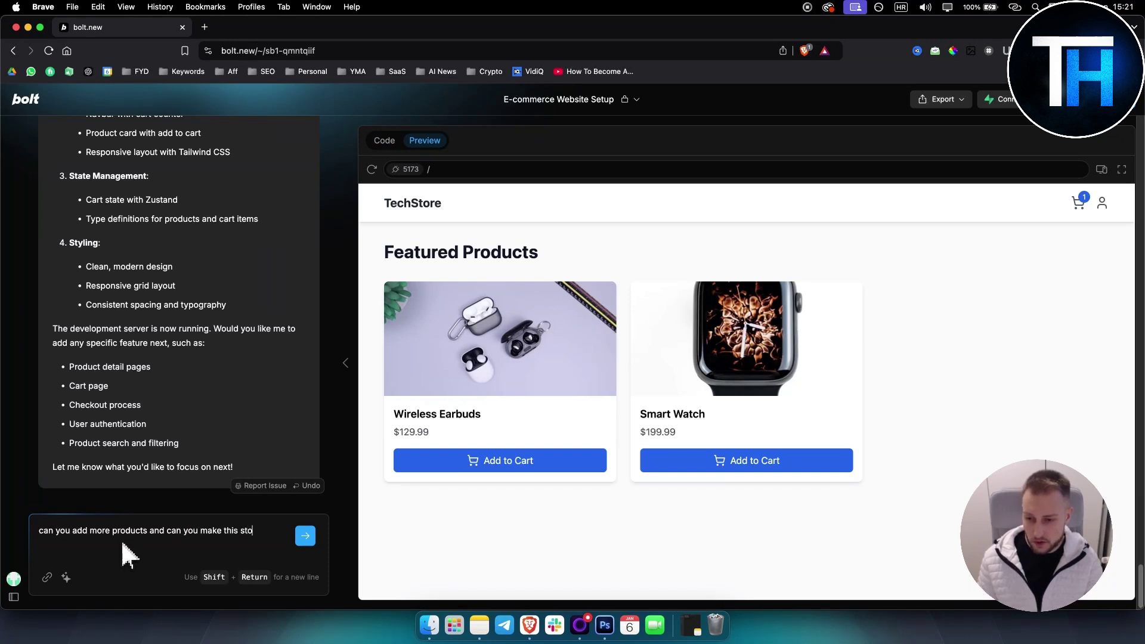
{"action": "type", "text": "re look more premiu"}
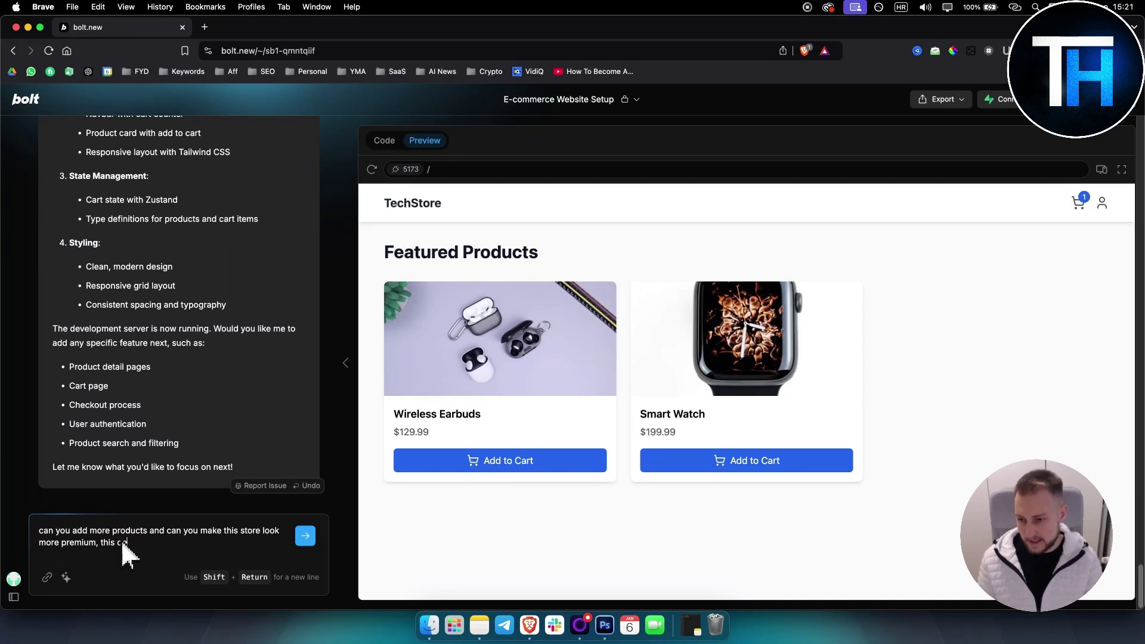
{"action": "type", "text": "m, this design is too basic and"}
{"action": "type", "text": "gue"}
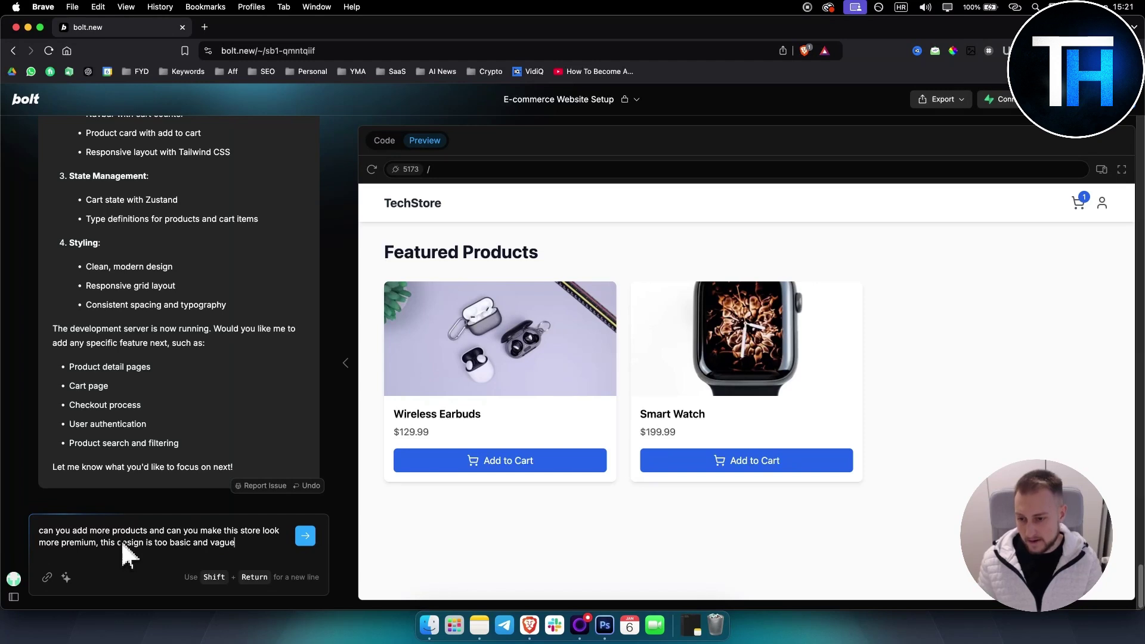
{"action": "key", "text": "shift+Return"}
{"action": "key", "text": "shift+Return"}
Step: Add a line requesting a hero-section landing page with products underneath and a separate products page
{"action": "type", "text": "we want a "}
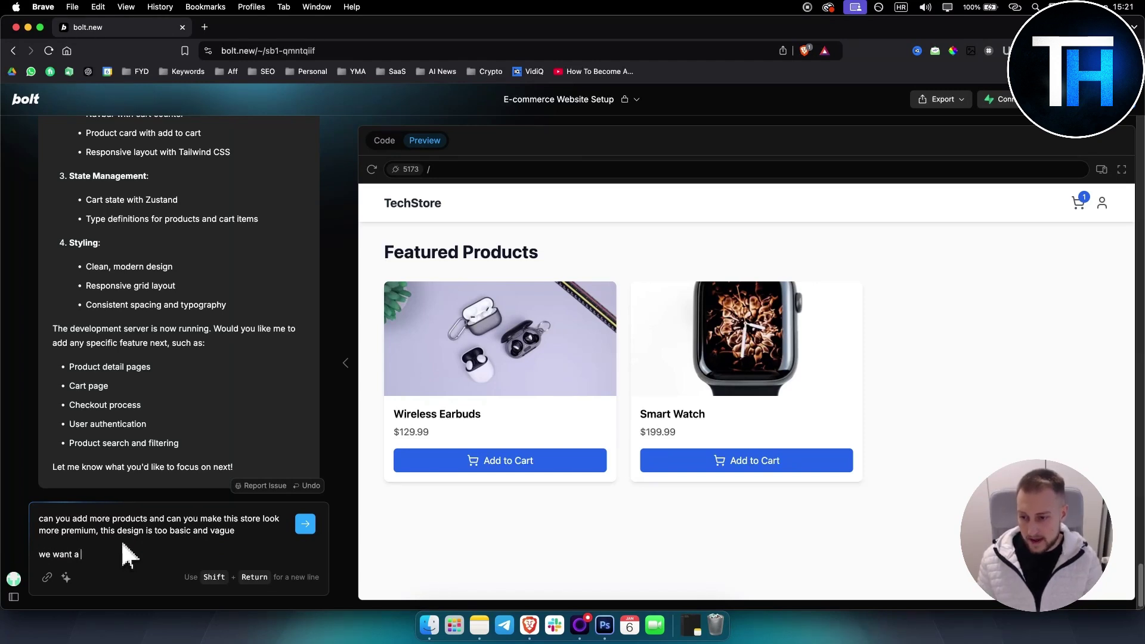
{"action": "type", "text": "real landing page "}
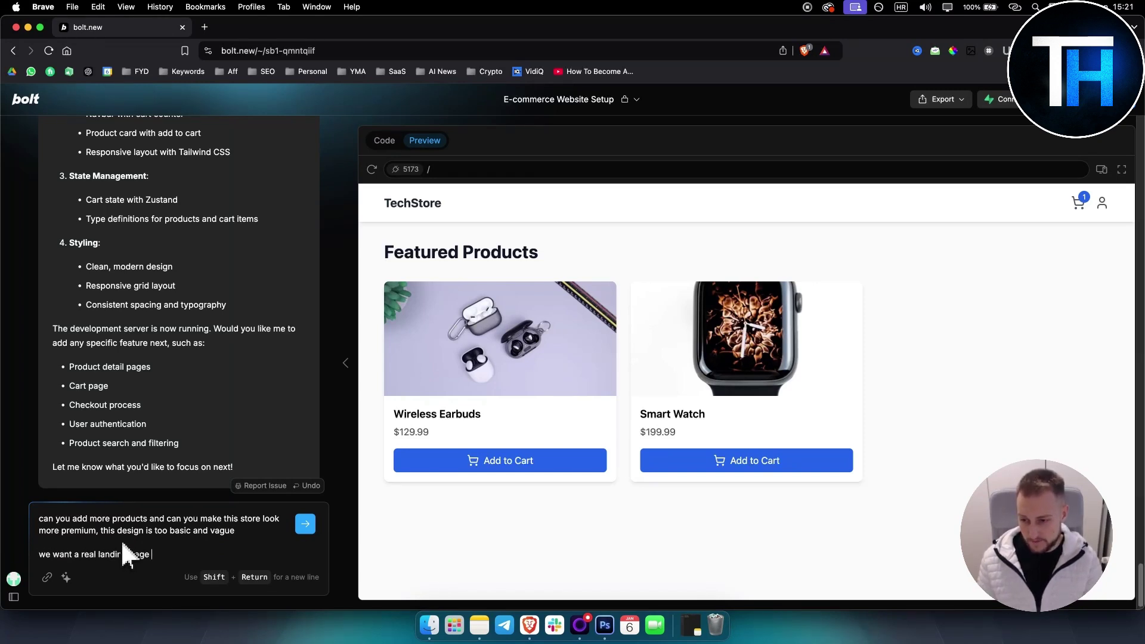
{"action": "type", "text": "with "}
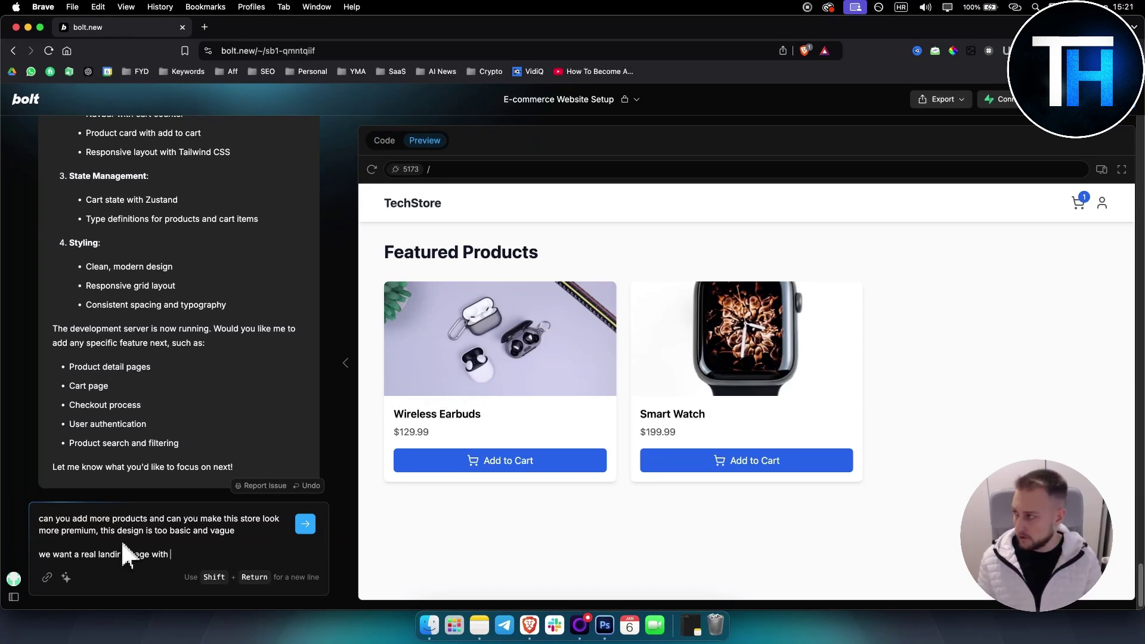
{"action": "type", "text": "a he"}
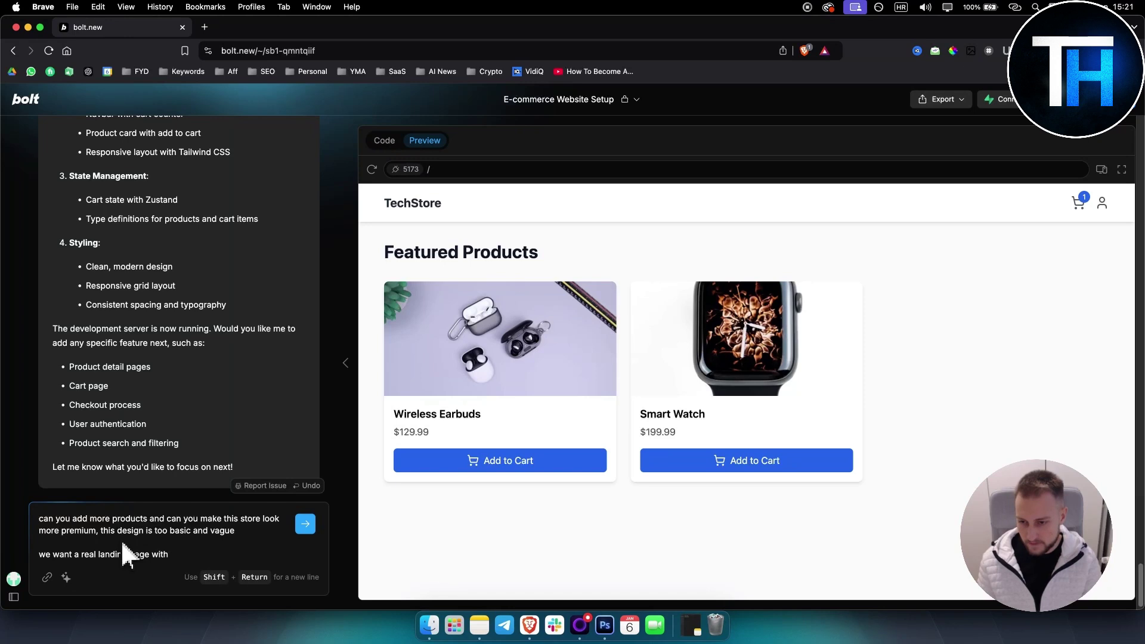
{"action": "type", "text": "ro section,"}
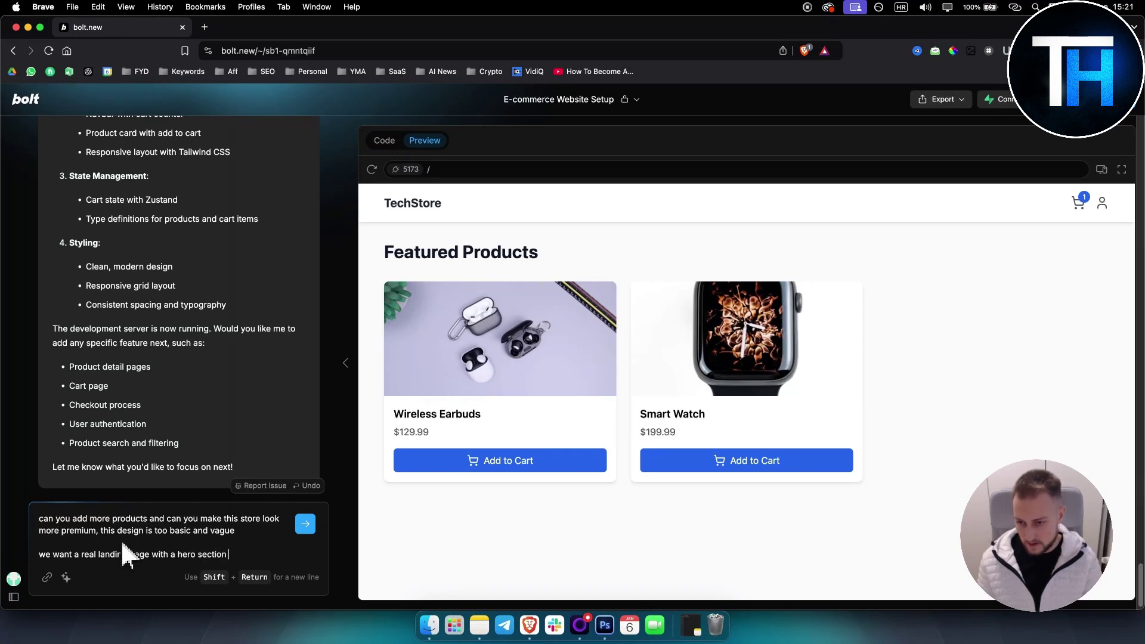
{"action": "type", "text": " products und"}
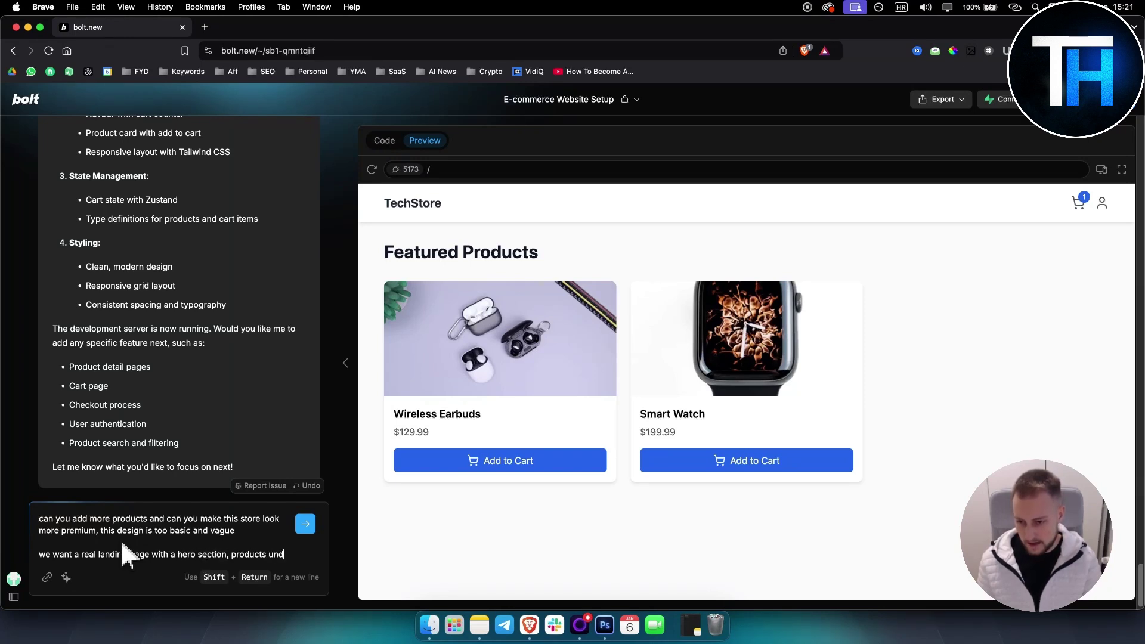
{"action": "type", "text": "erneith and more"}
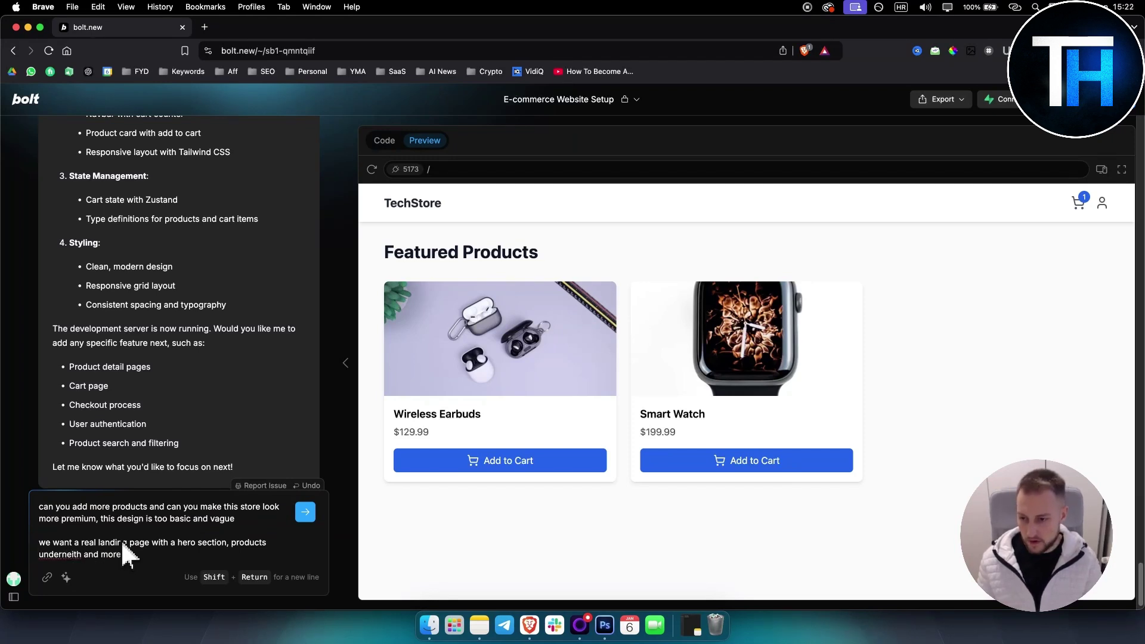
{"action": "type", "text": " information about the pr"}
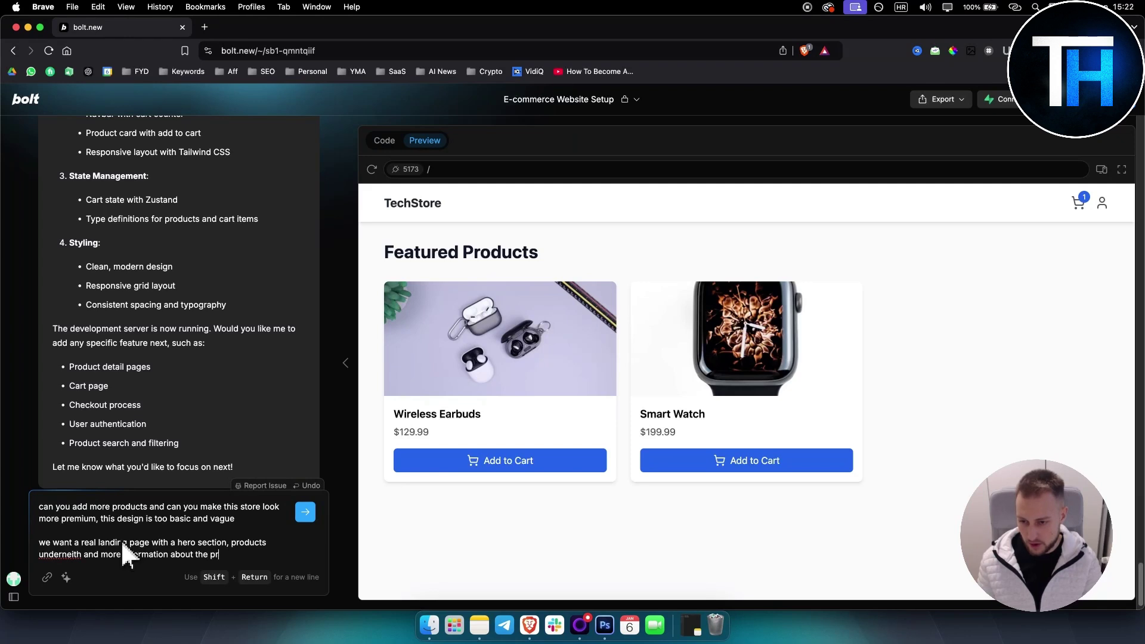
{"action": "type", "text": "oduct, that can be"}
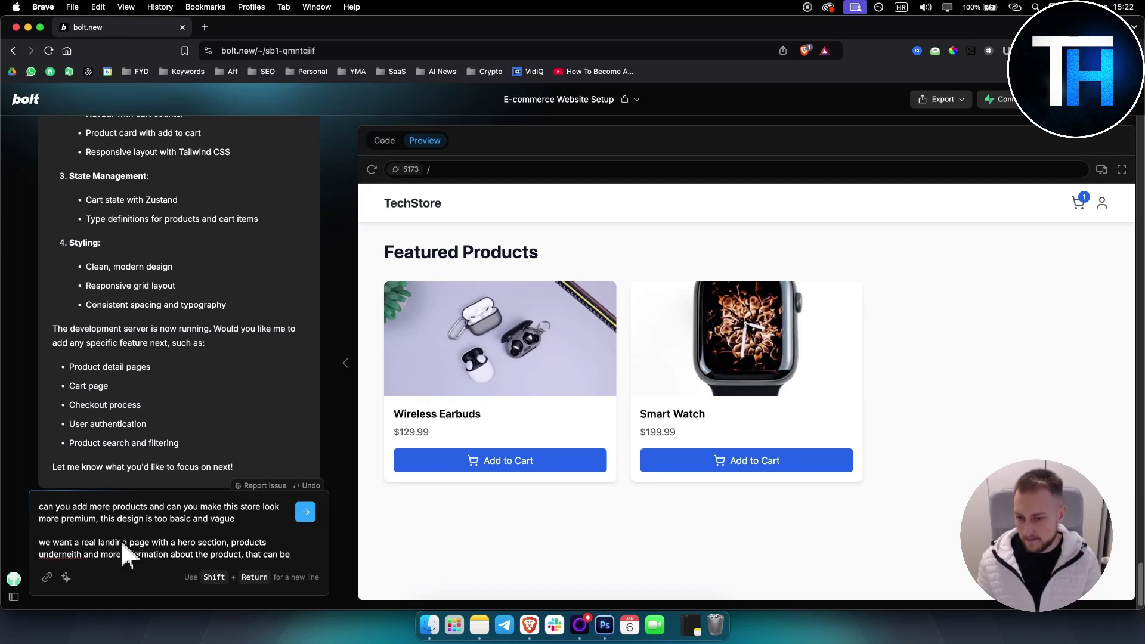
{"action": "type", "text": " a home page and t"}
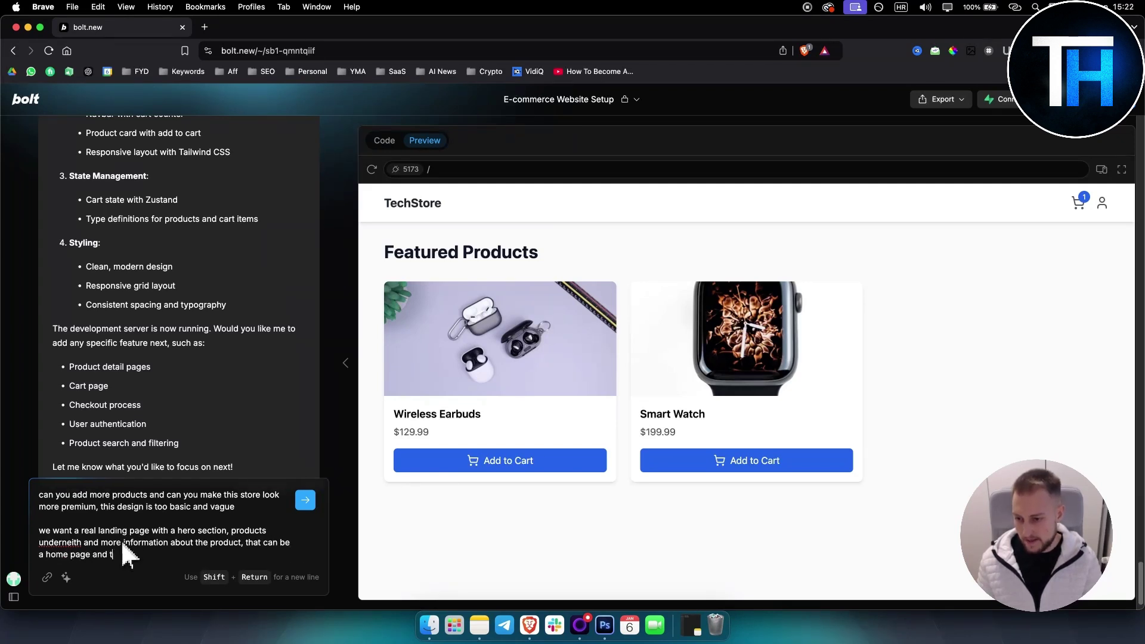
{"action": "type", "text": "he seper"}
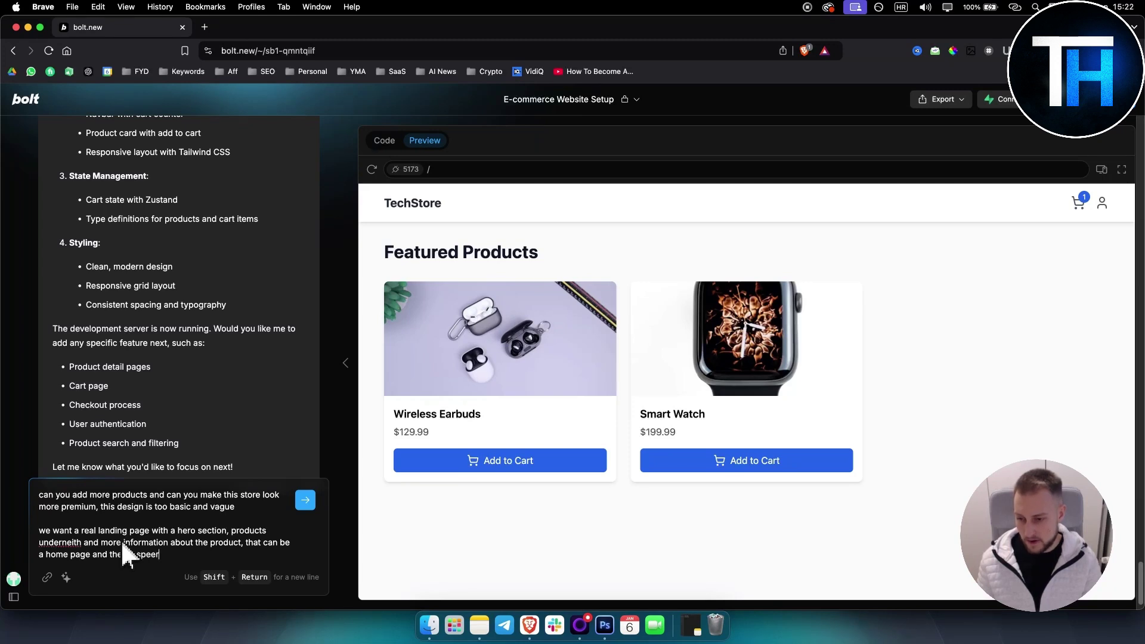
{"action": "type", "text": " speeeperate page fr"}
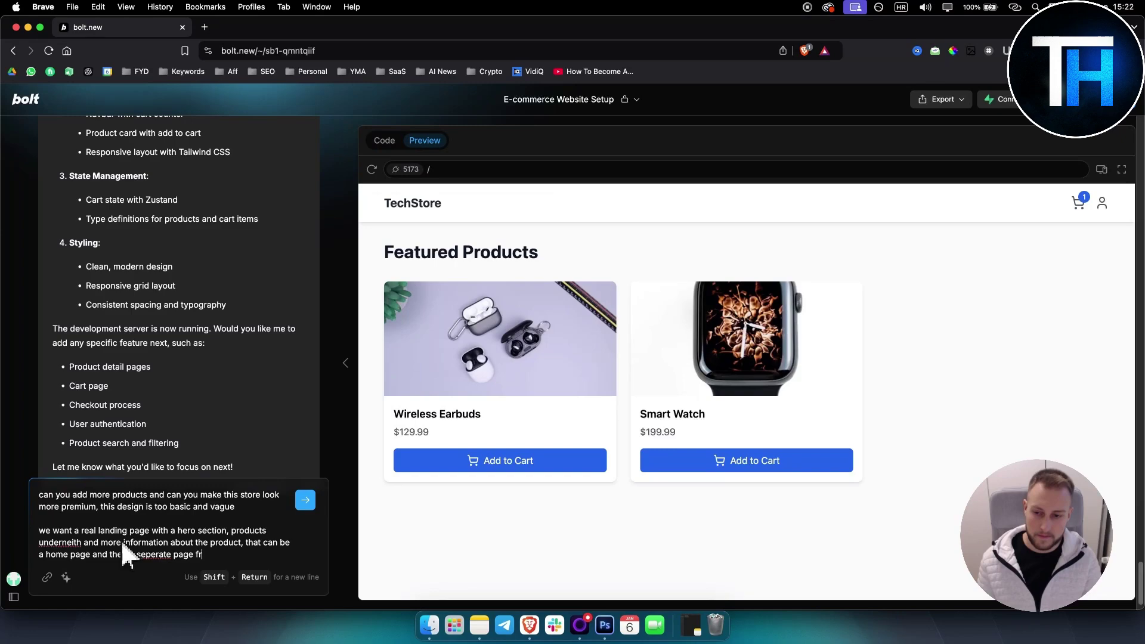
{"action": "key", "text": "BackSpace"}
{"action": "type", "text": "or products"}
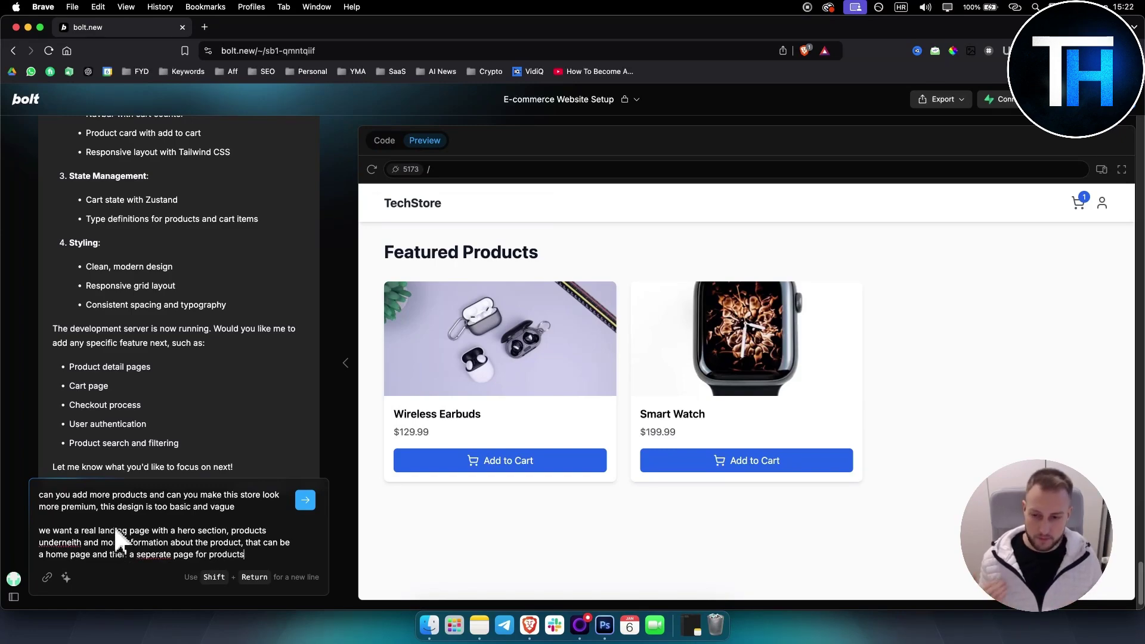
{"action": "left_click_drag", "start_coordinate": [150, 542], "coordinate": [245, 557]}
Step: Enhance the premium-store prompt and send it so Bolt rebuilds the site with a hero slider
{"action": "left_click", "coordinate": [254, 555]}
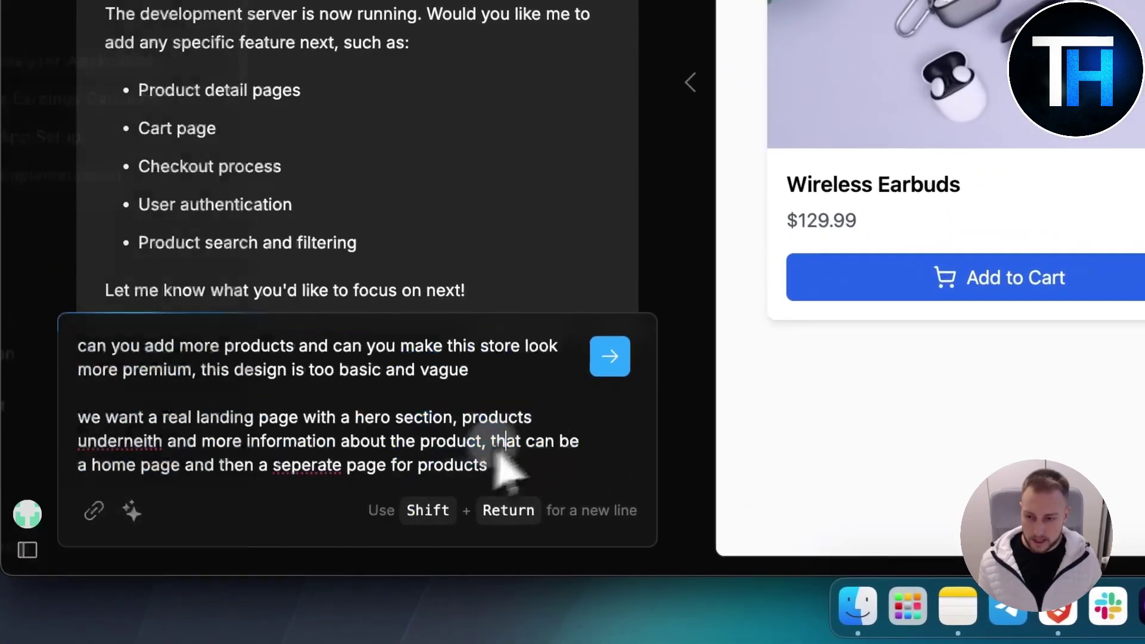
{"action": "left_click", "coordinate": [132, 511]}
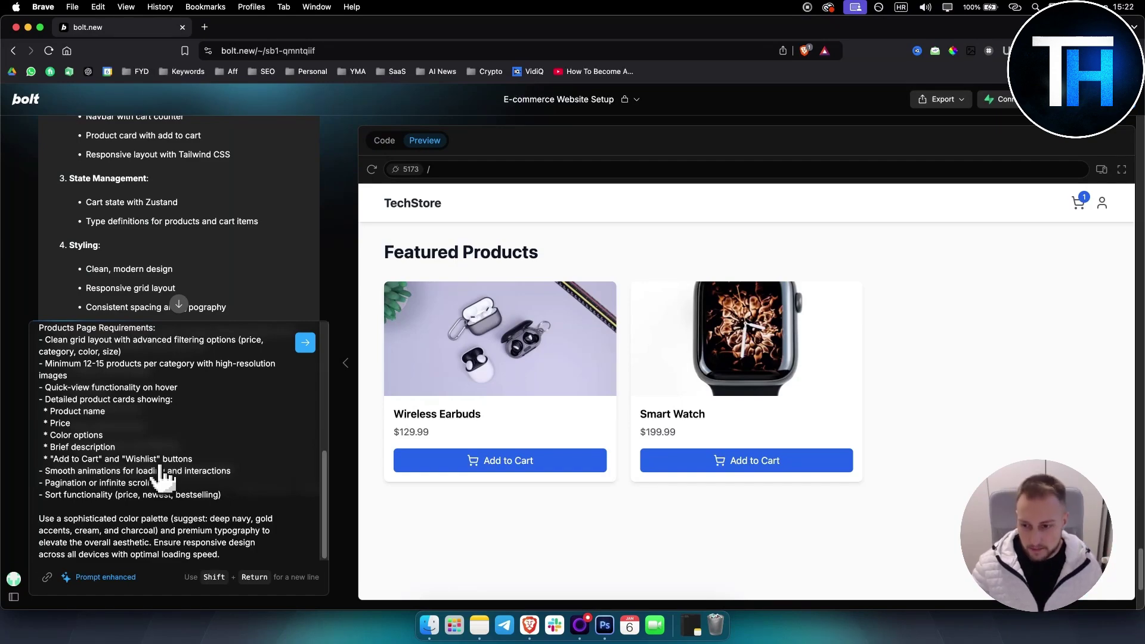
{"action": "key", "text": "Return"}
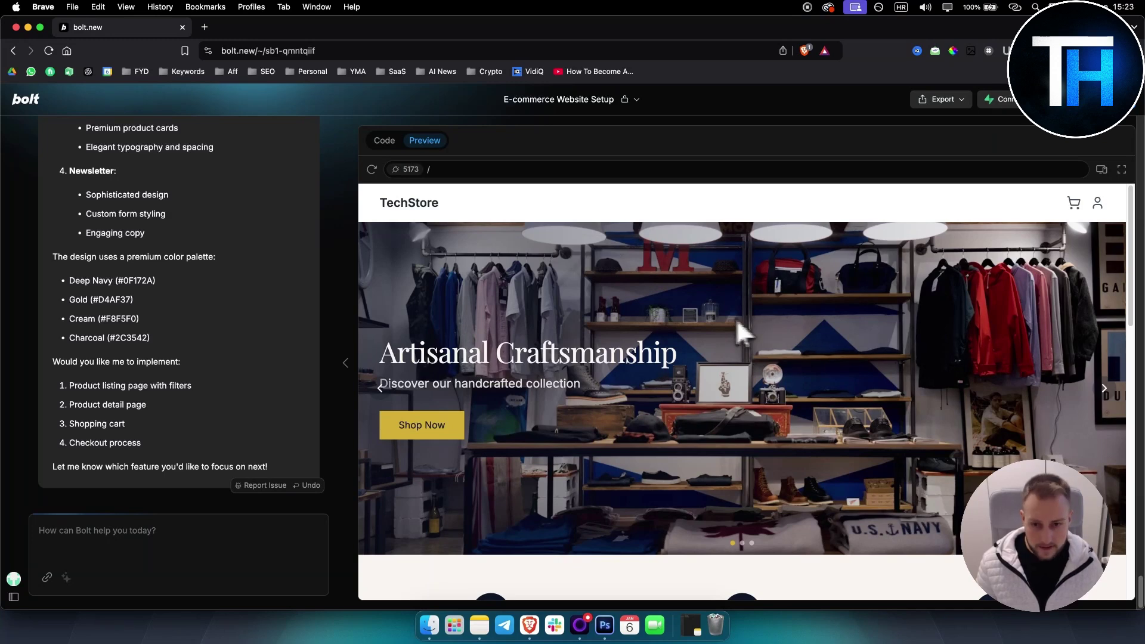
{"action": "scroll", "coordinate": [739, 325], "scroll_direction": "down", "scroll_amount": 2}
{"action": "scroll", "coordinate": [562, 375], "scroll_direction": "down", "scroll_amount": 6}
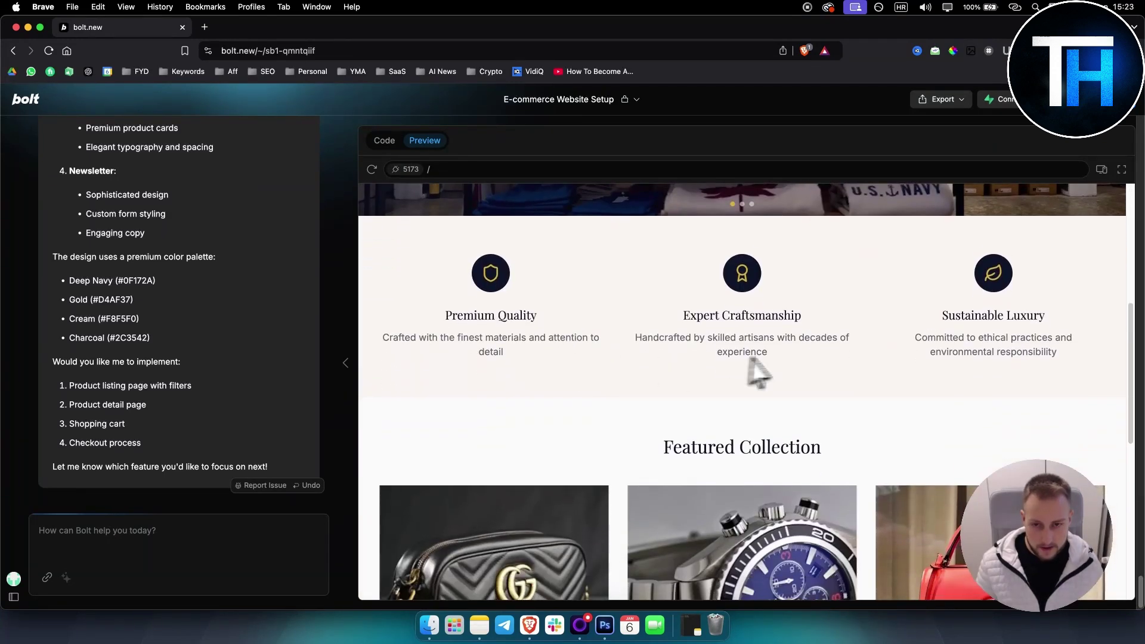
{"action": "scroll", "coordinate": [587, 325], "scroll_direction": "down", "scroll_amount": 5}
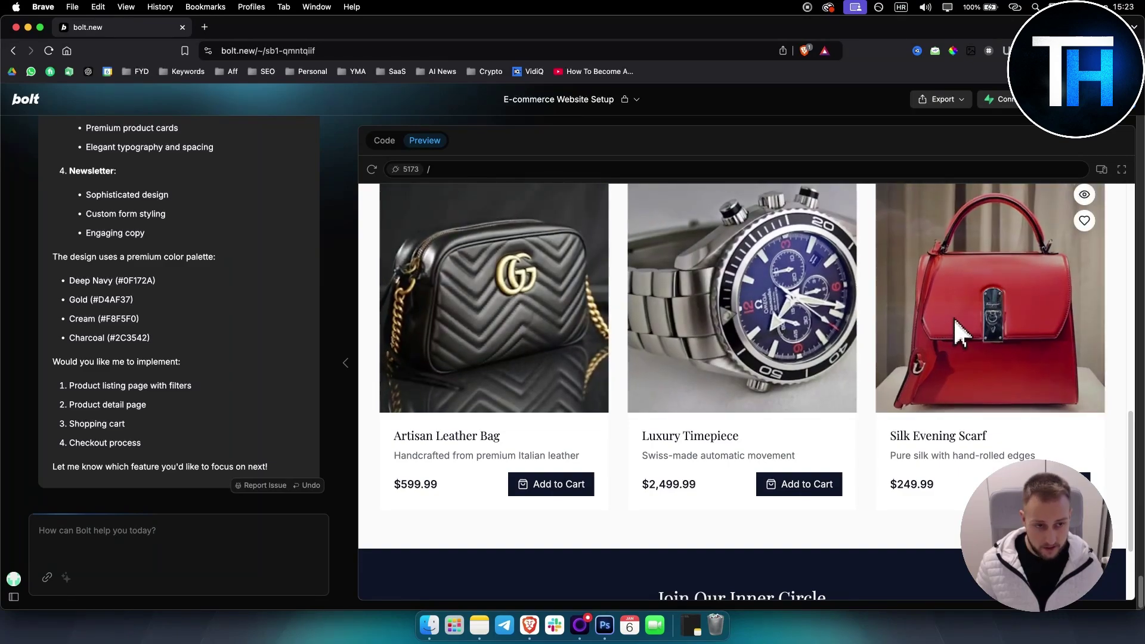
{"action": "scroll", "coordinate": [532, 361], "scroll_direction": "down", "scroll_amount": 4}
{"action": "scroll", "coordinate": [533, 361], "scroll_direction": "down", "scroll_amount": 1}
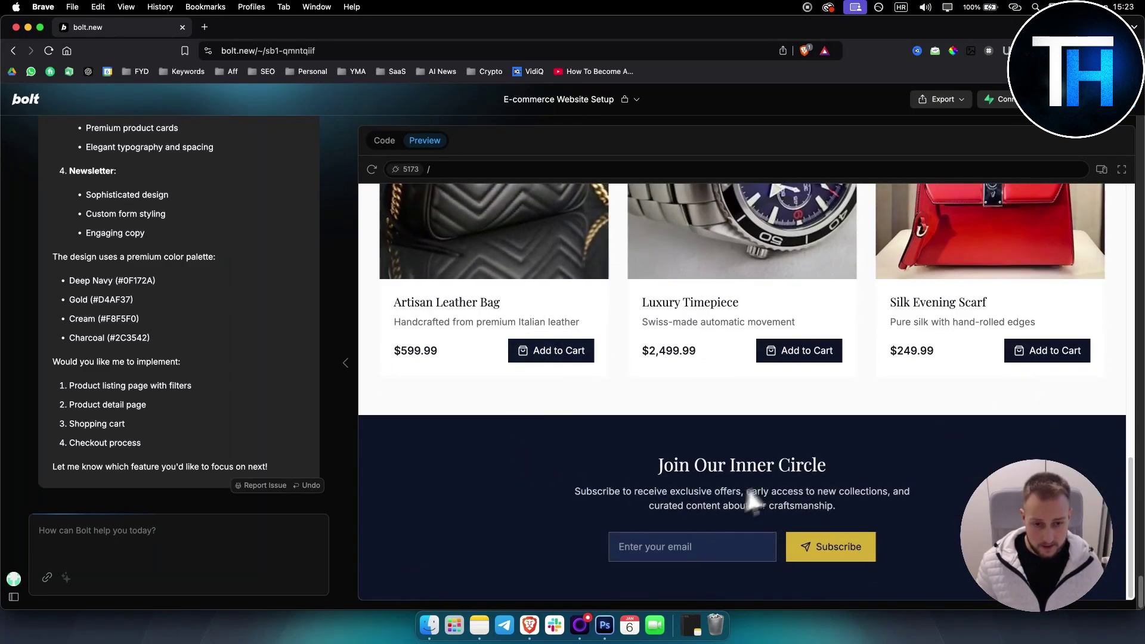
{"action": "scroll", "coordinate": [752, 500], "scroll_direction": "up", "scroll_amount": 10}
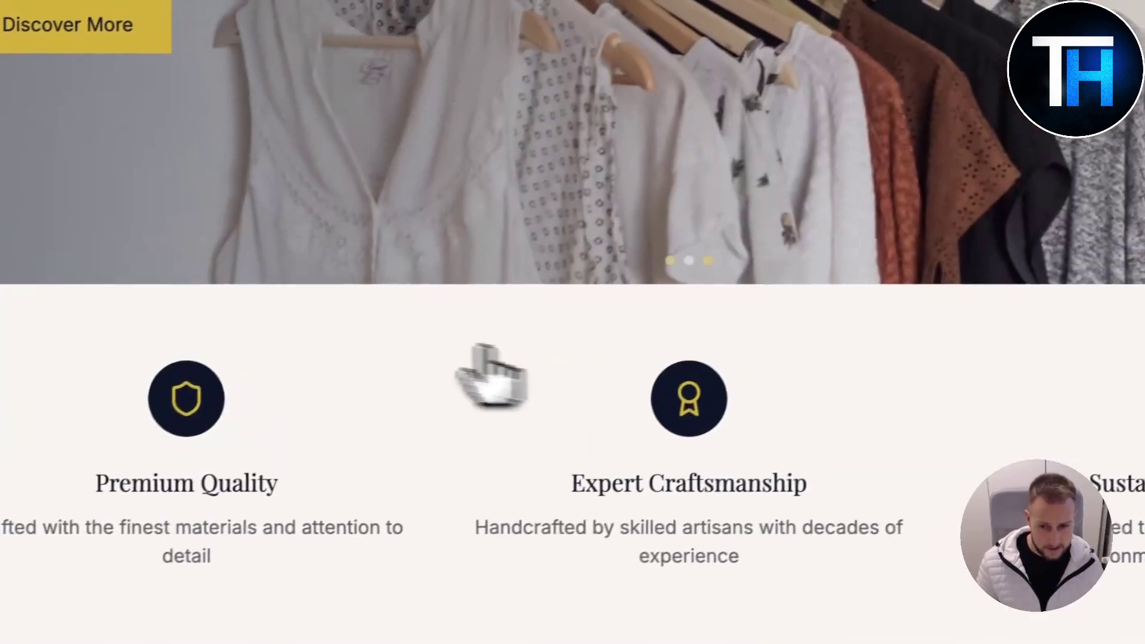
{"action": "scroll", "coordinate": [378, 383], "scroll_direction": "down", "scroll_amount": 3}
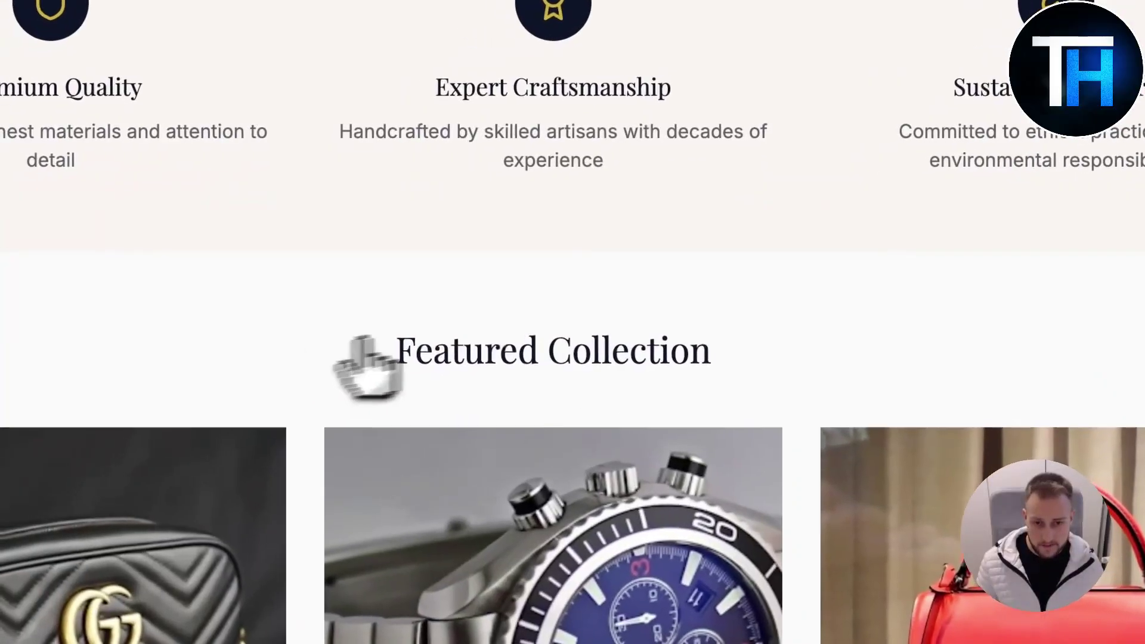
{"action": "scroll", "coordinate": [367, 366], "scroll_direction": "down", "scroll_amount": 5}
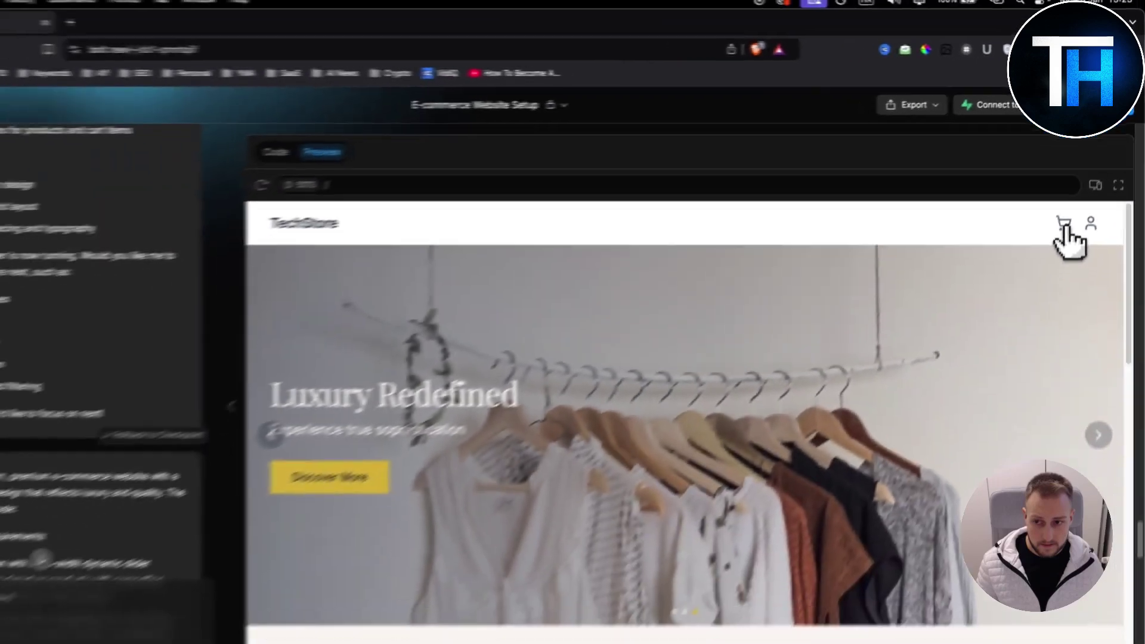
{"action": "scroll", "coordinate": [322, 406], "scroll_direction": "up", "scroll_amount": 4}
{"action": "scroll", "coordinate": [898, 292], "scroll_direction": "up", "scroll_amount": 2}
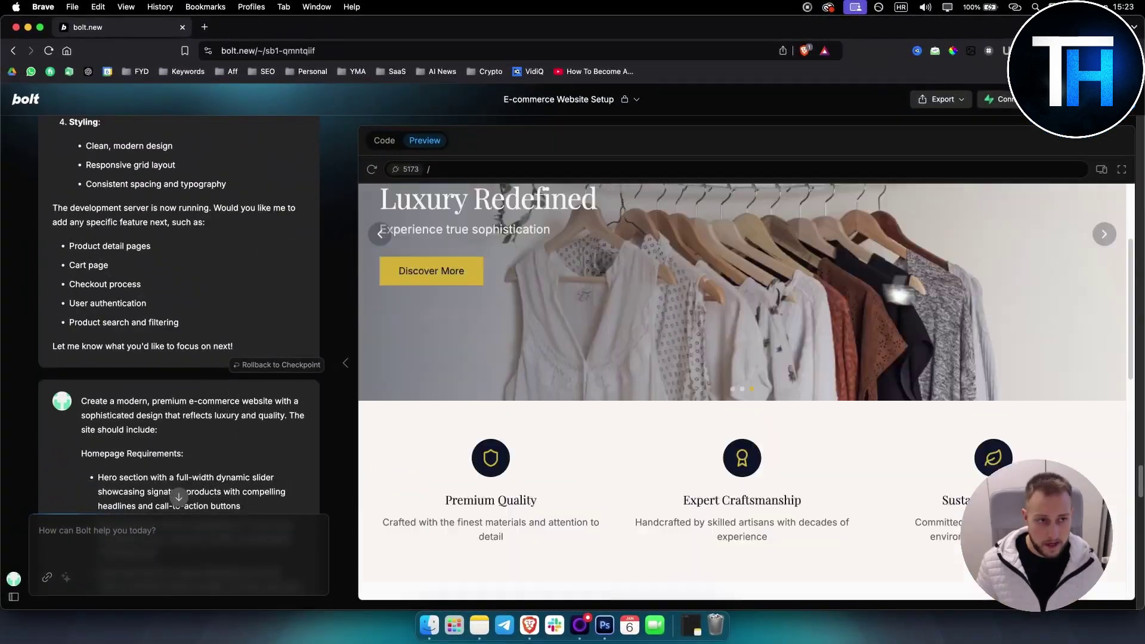
{"action": "scroll", "coordinate": [745, 292], "scroll_direction": "up", "scroll_amount": 3}
Step: View the cart page, then ask Bolt to 'add checkout as well and add sample data to it'
{"action": "left_click", "coordinate": [1074, 200]}
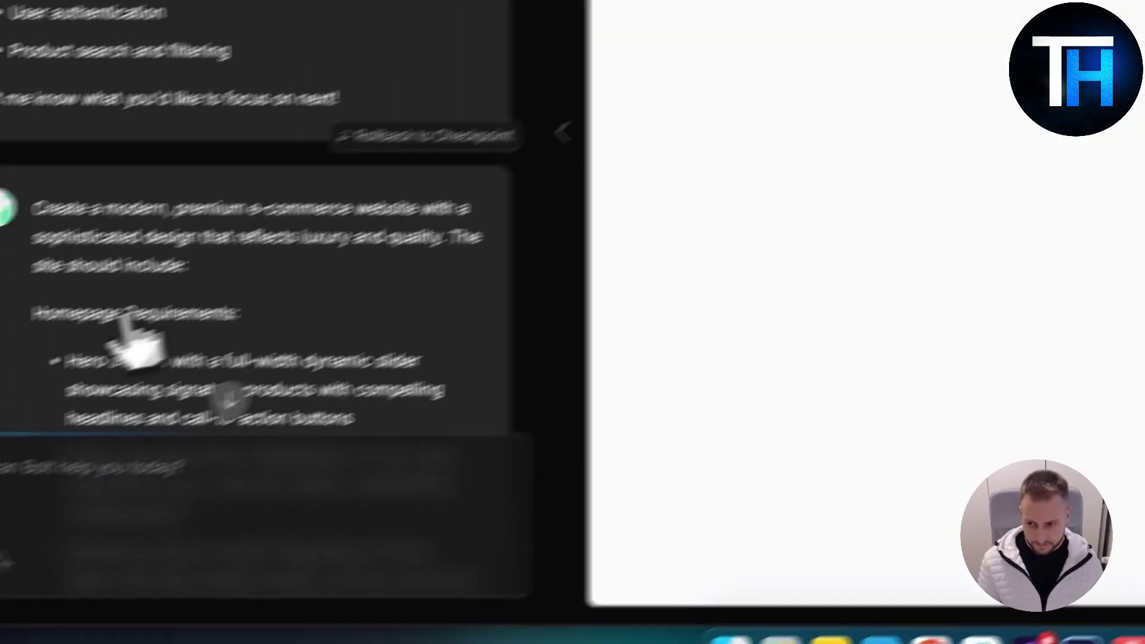
{"action": "left_click", "coordinate": [248, 456]}
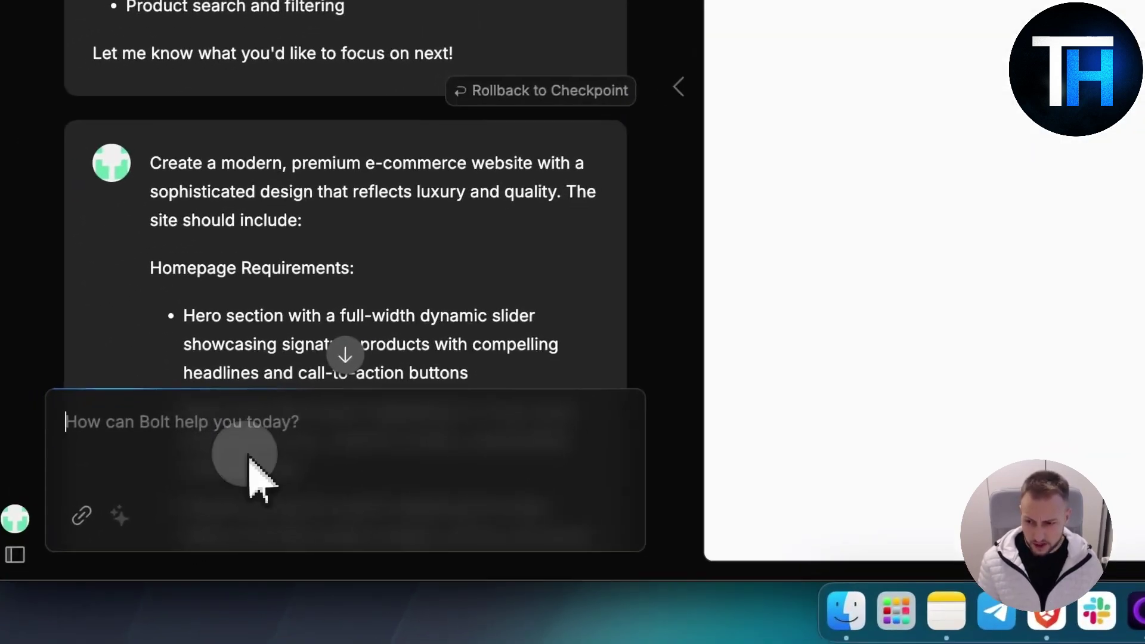
{"action": "type", "text": "can you add ch"}
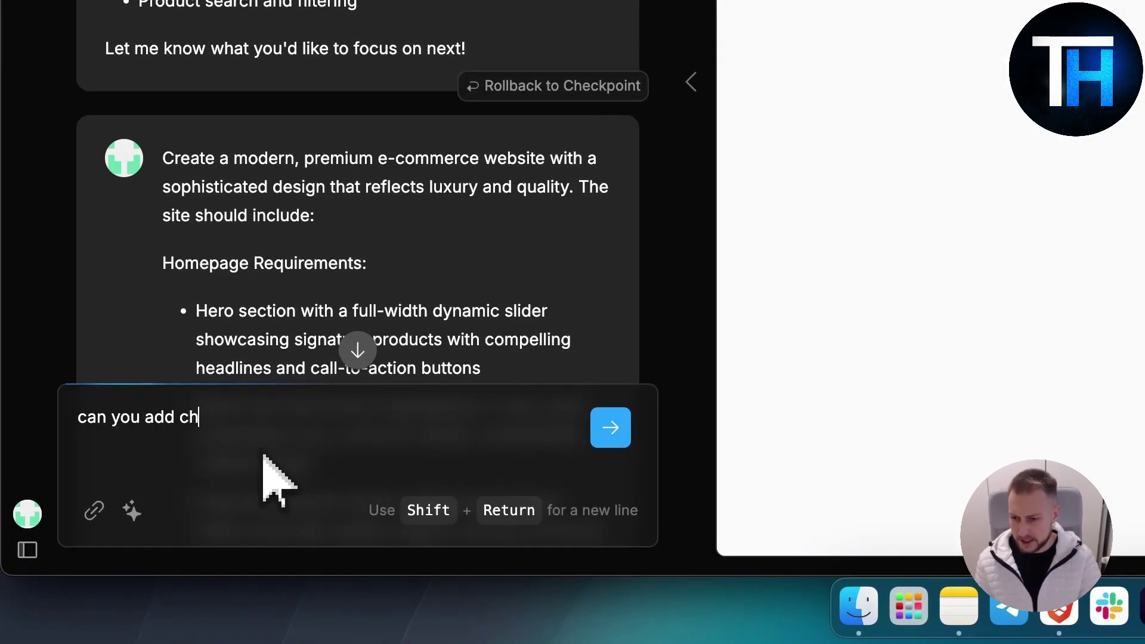
{"action": "type", "text": "eckout as well "}
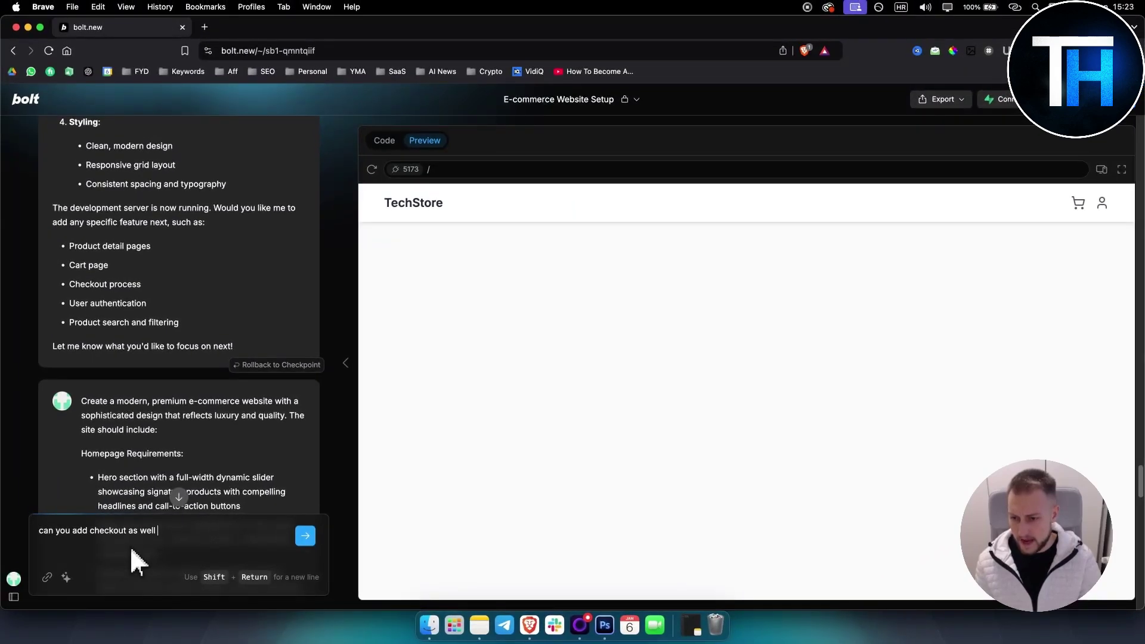
{"action": "type", "text": "and add sample da"}
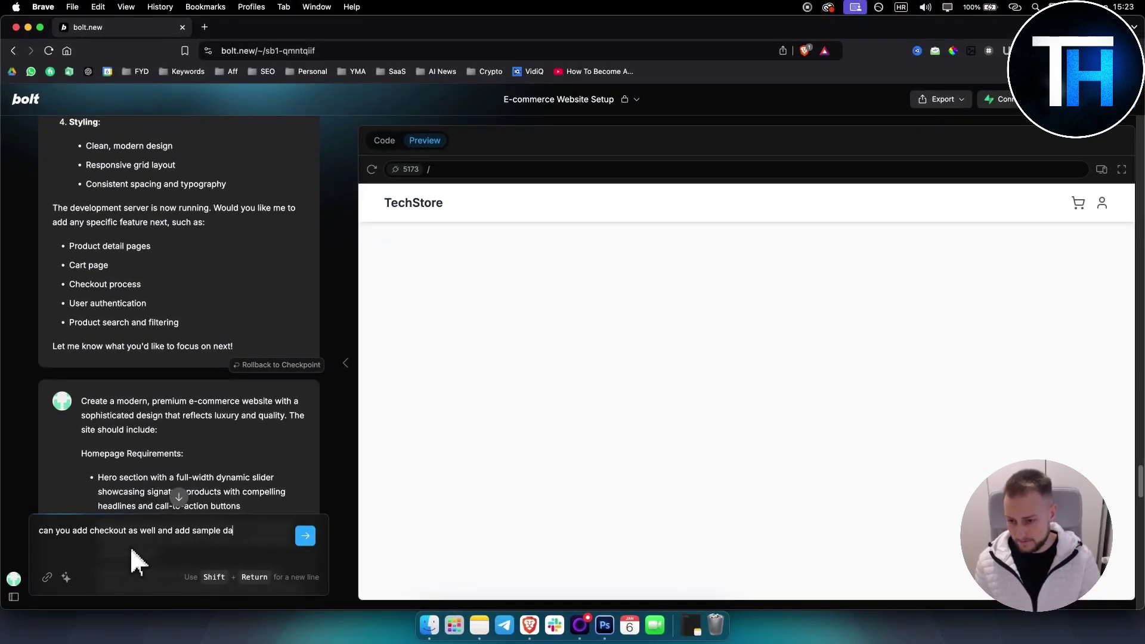
{"action": "type", "text": "ta to it"}
{"action": "key", "text": "Return"}
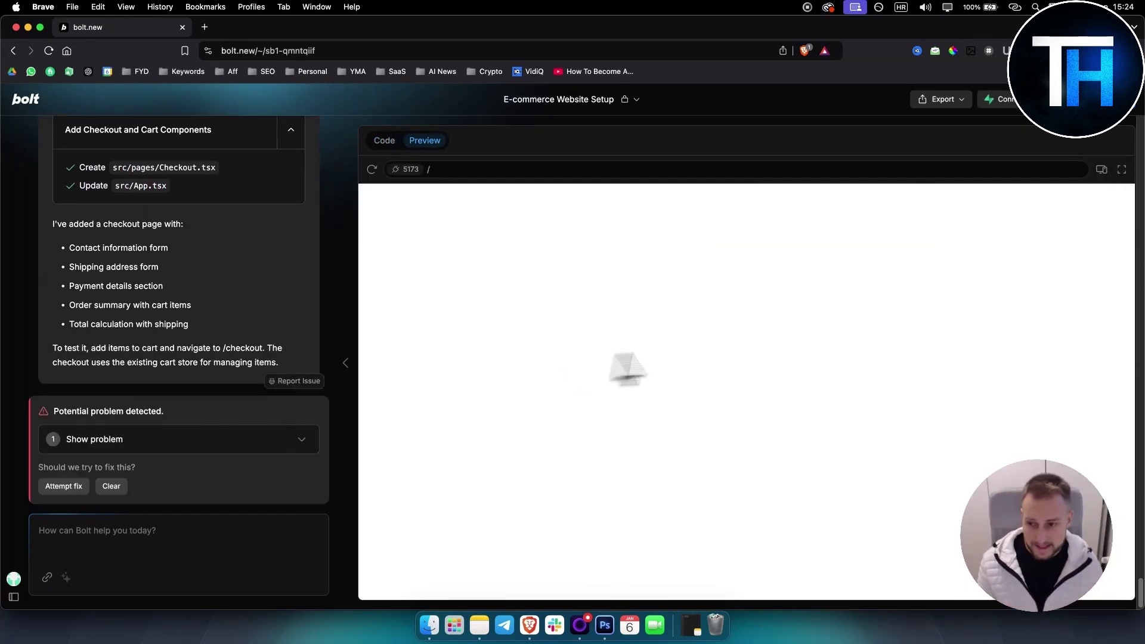
Step: Review the App.tsx default-export SyntaxError and have Bolt attempt the fix
{"action": "left_click", "coordinate": [75, 440]}
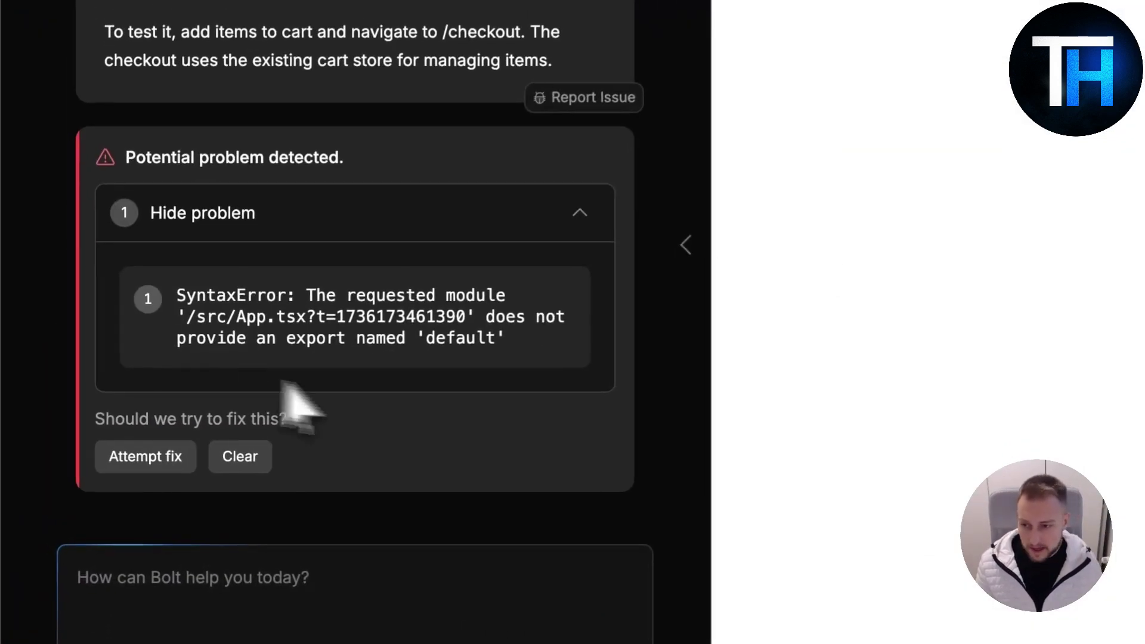
{"action": "left_click", "coordinate": [146, 468]}
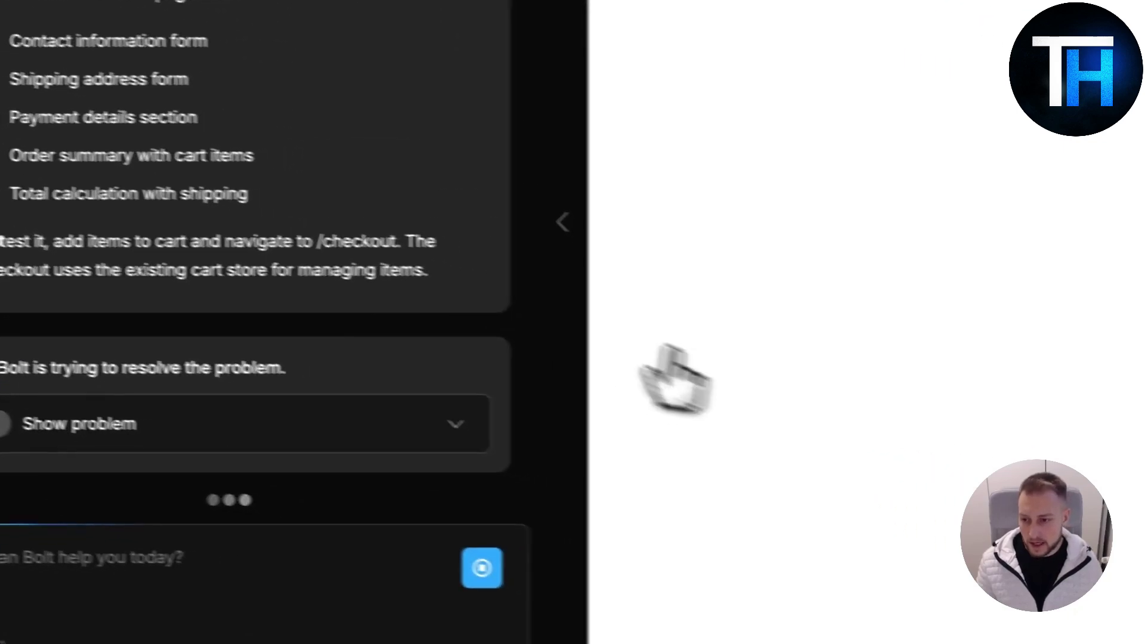